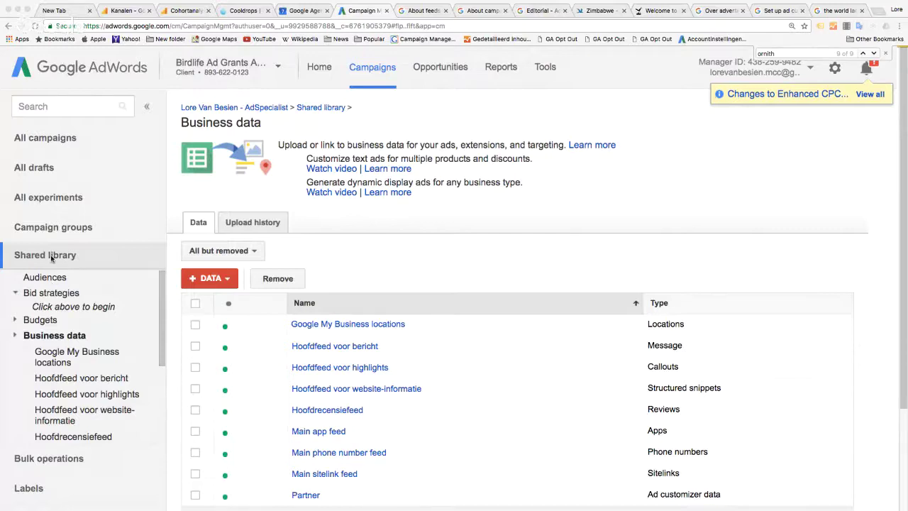
- Open the Business data section of the shared library and look over its list of feeds
left_click(52, 257)
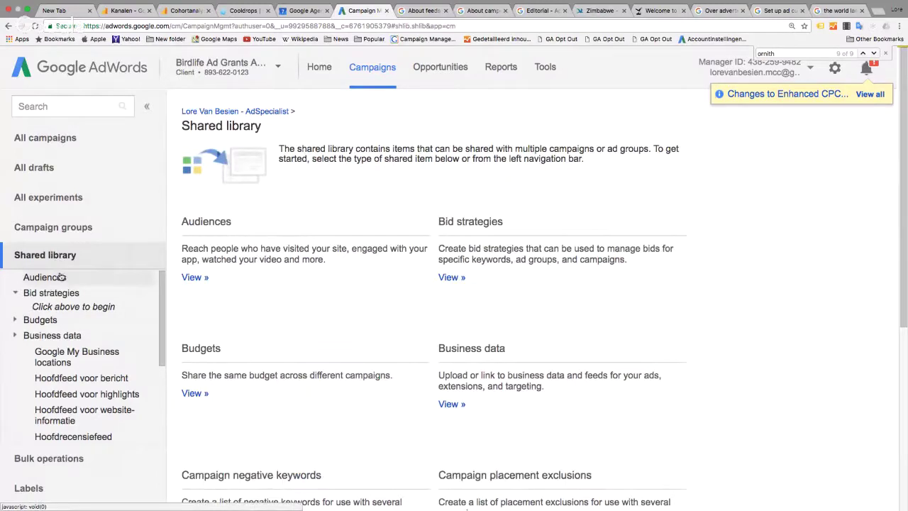
left_click(44, 334)
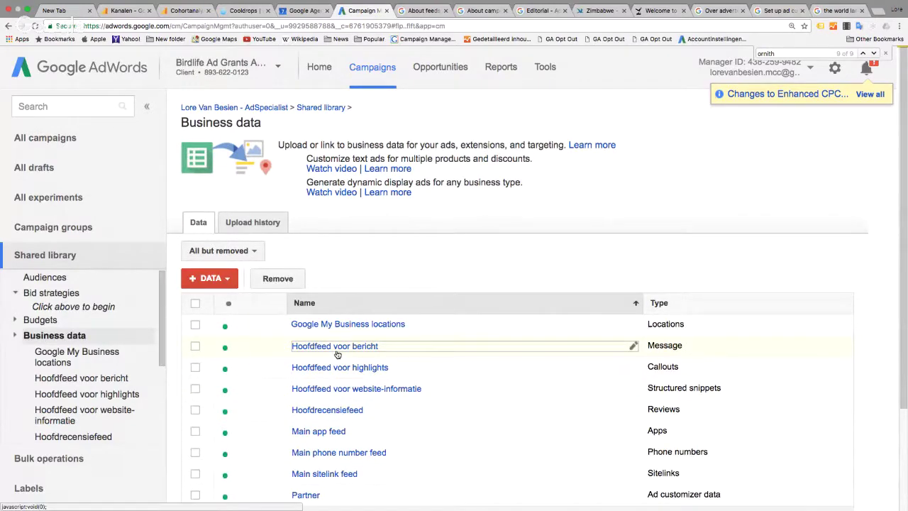
scroll(337, 355, "down", 2)
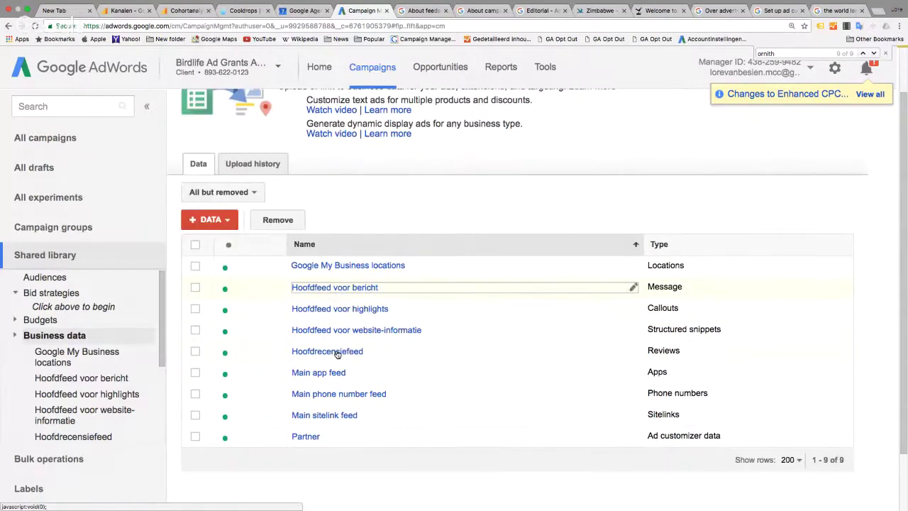
scroll(337, 354, "up", 1)
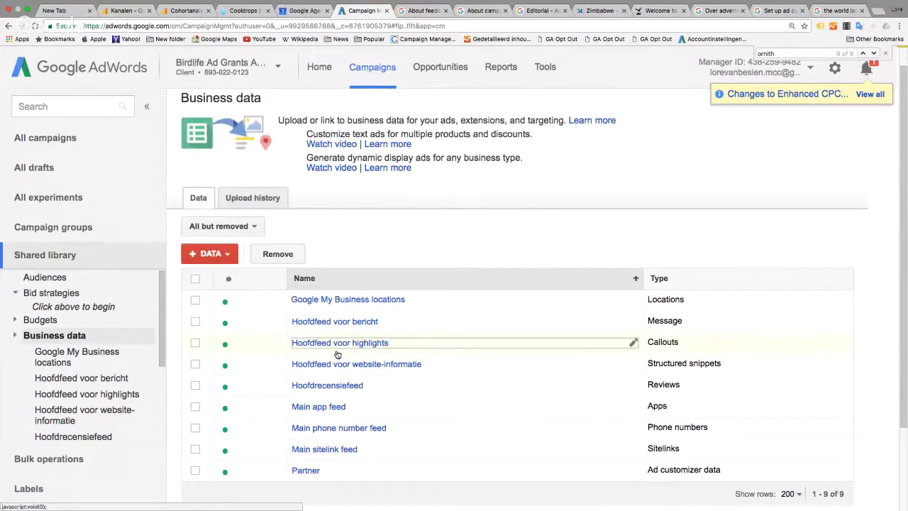
- Start a new ad customizer data upload and name it My Test Ad Customizer Data
left_click(217, 254)
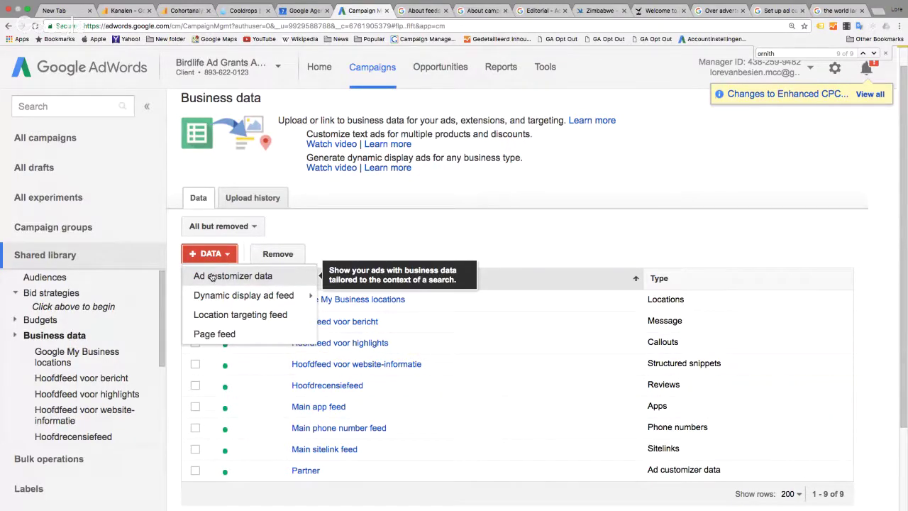
left_click(211, 277)
left_click(318, 328)
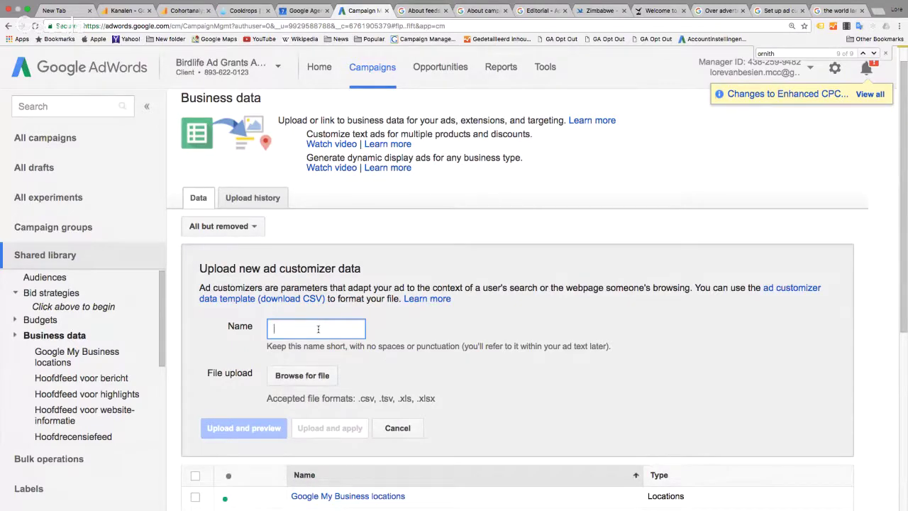
type("M")
type("y")
type(" Test A")
type("d Customiz")
type("er Data")
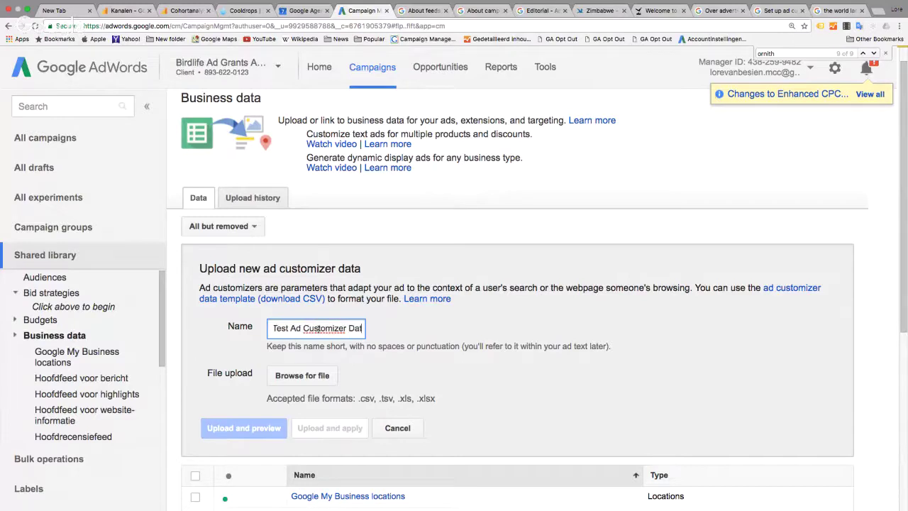
- Attach Business Data - Partner list def.xlsx from the Downloads folder and upload it for preview
left_click(295, 377)
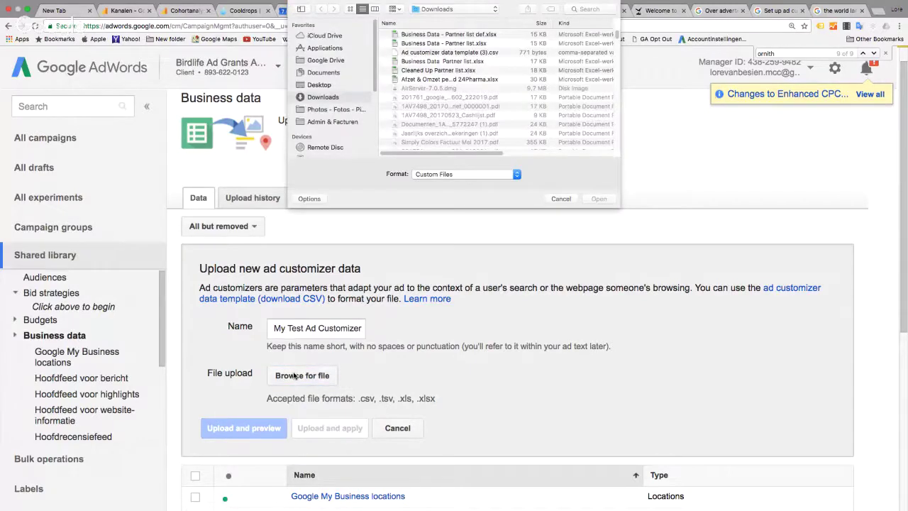
left_click(451, 35)
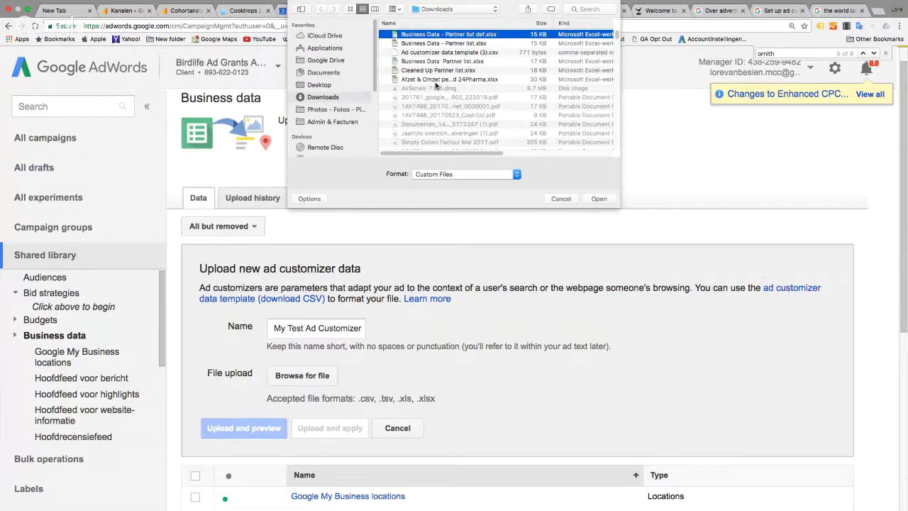
left_click(599, 199)
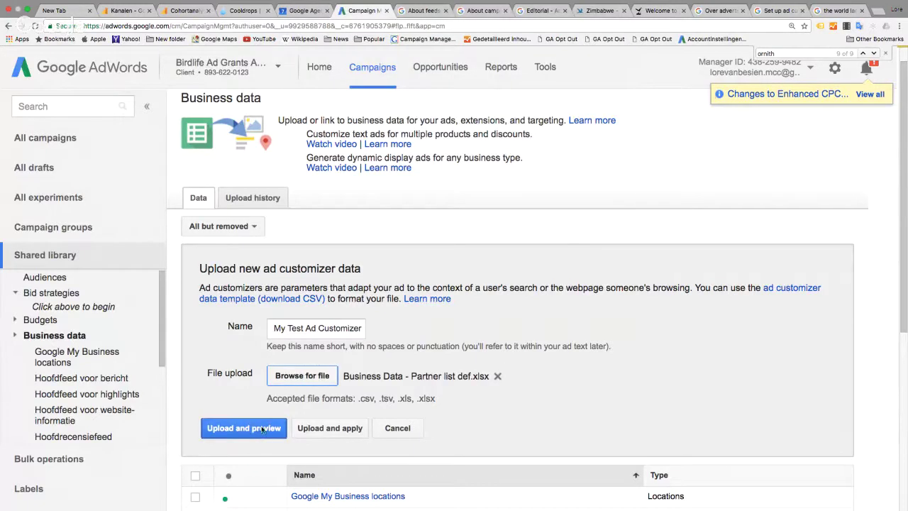
left_click(261, 429)
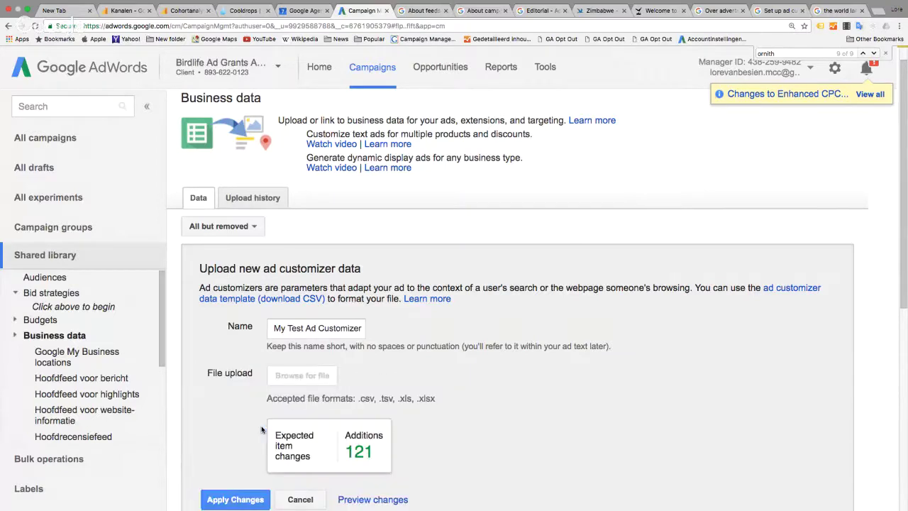
- Open the detailed preview of the item changes expected from the uploaded partner list
scroll(333, 431, "down", 1)
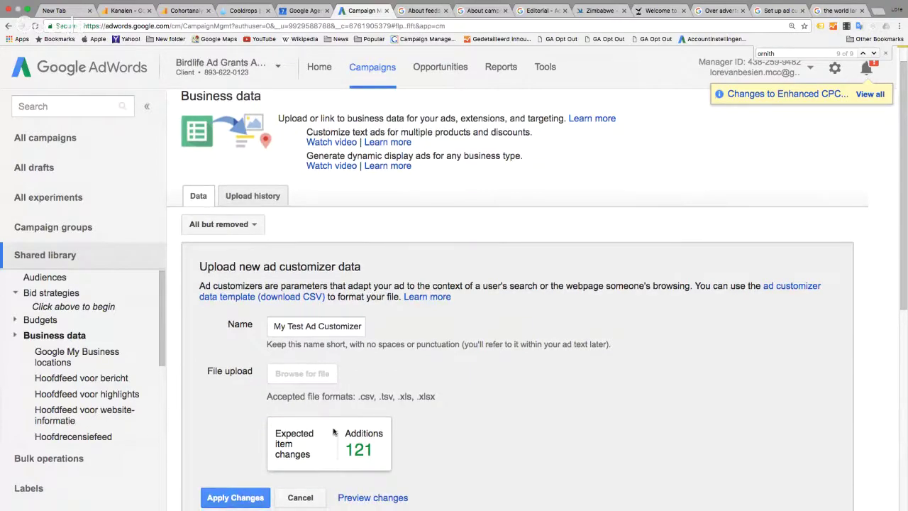
scroll(334, 431, "down", 2)
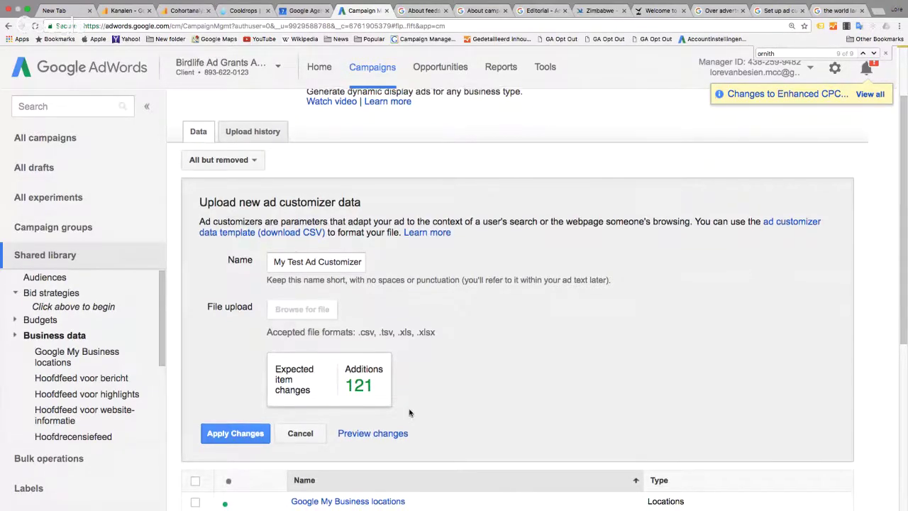
scroll(411, 410, "down", 1)
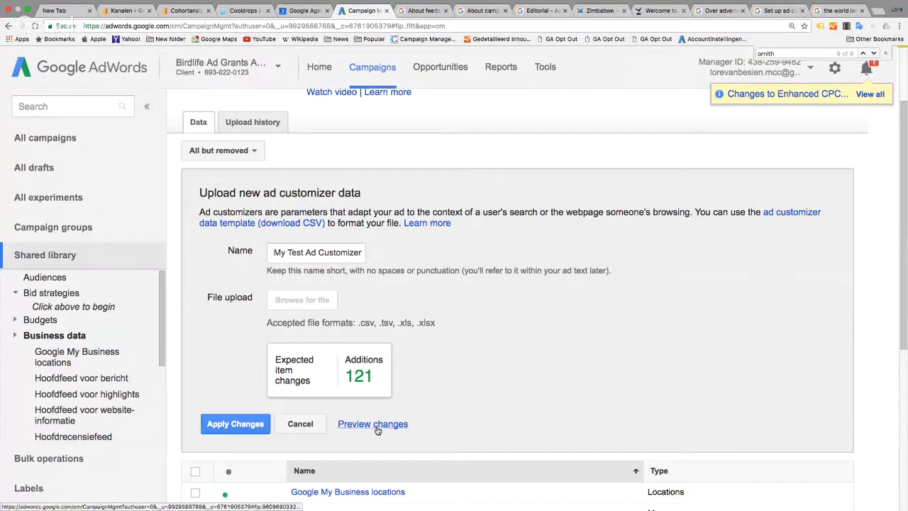
left_click(376, 427)
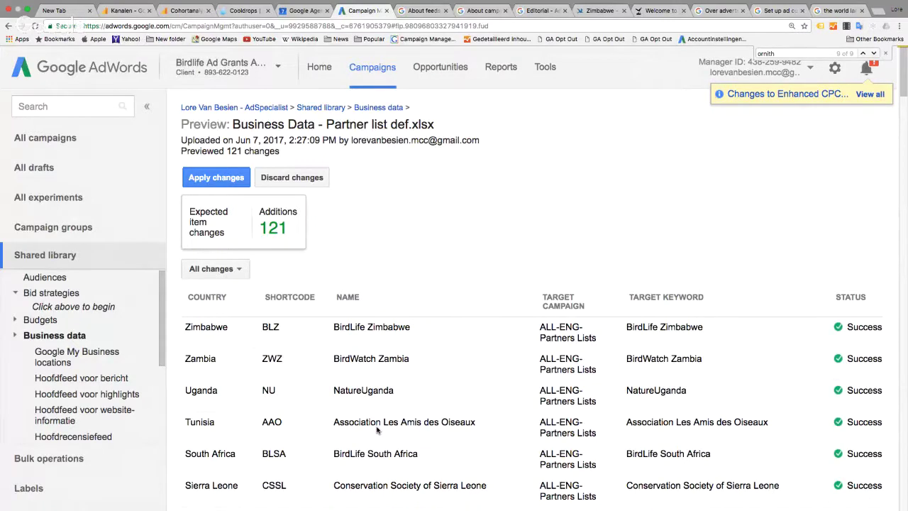
- Examine the previewed partner rows, checking country, shortcode, name, target campaign, target keyword and status
scroll(376, 429, "down", 2)
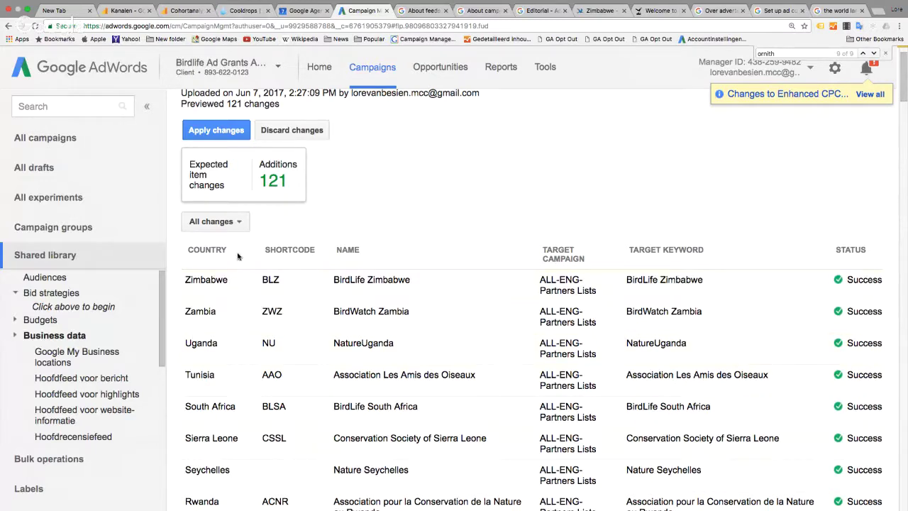
scroll(288, 253, "up", 1)
scroll(287, 253, "up", 1)
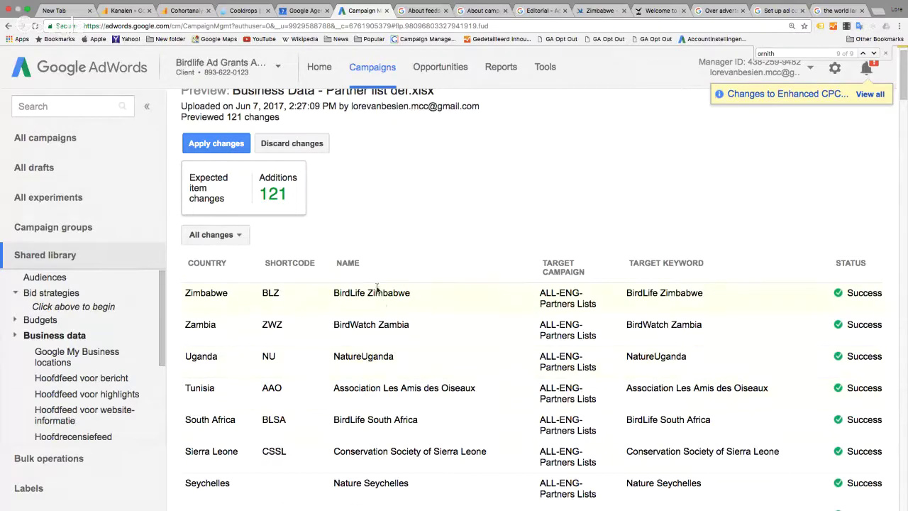
scroll(378, 417, "down", 1)
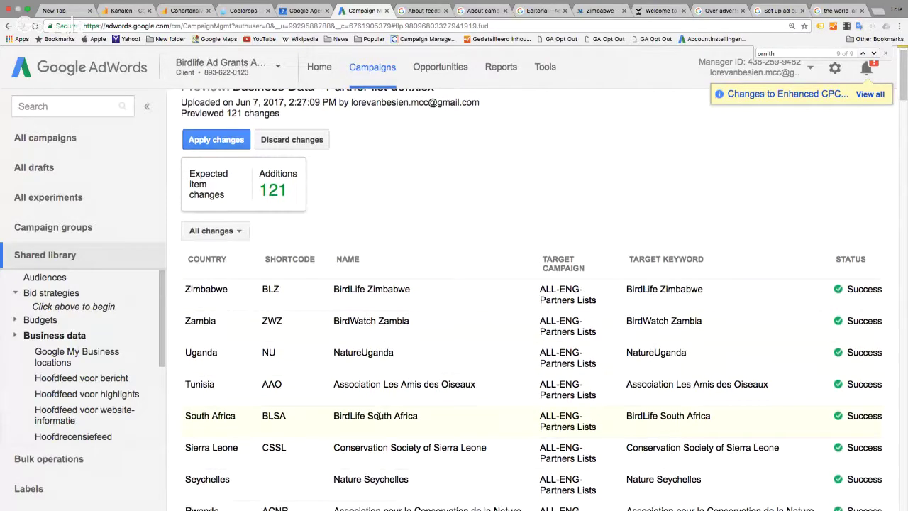
scroll(378, 417, "down", 2)
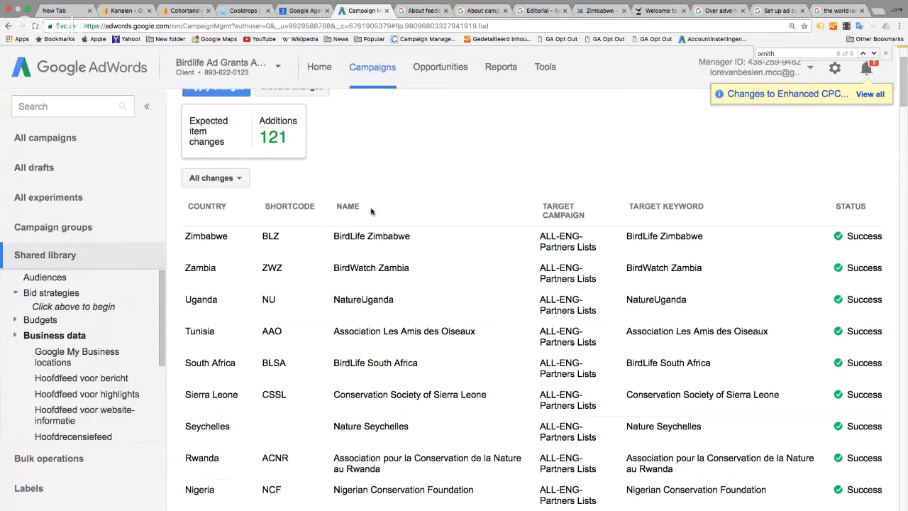
scroll(371, 212, "up", 1)
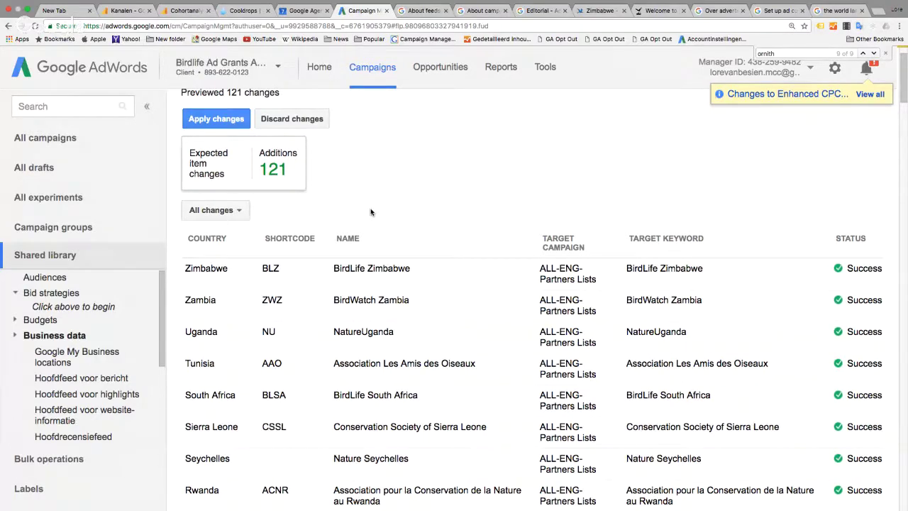
scroll(370, 211, "up", 1)
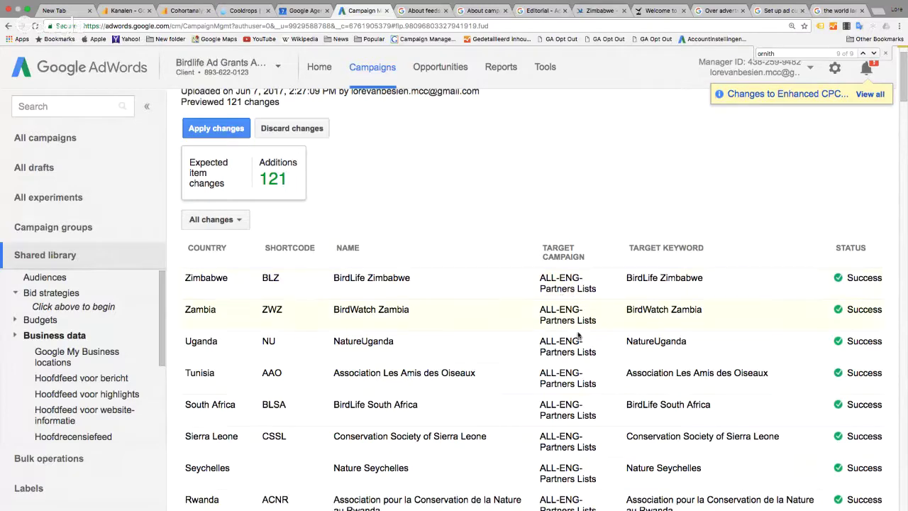
scroll(518, 336, "down", 3)
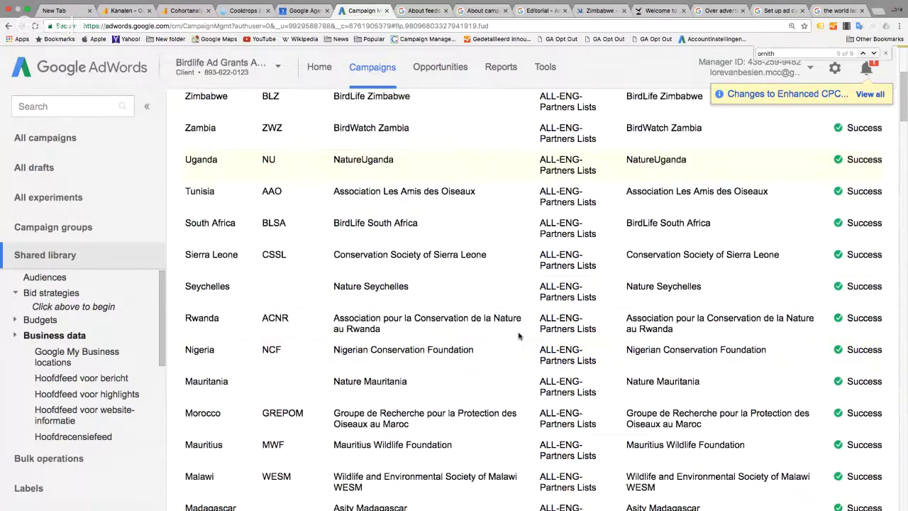
scroll(518, 336, "down", 2)
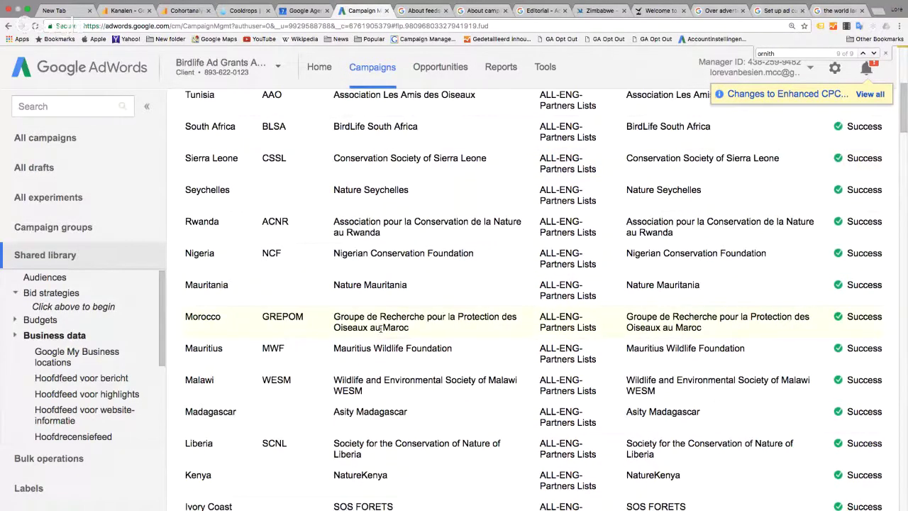
scroll(815, 411, "down", 3)
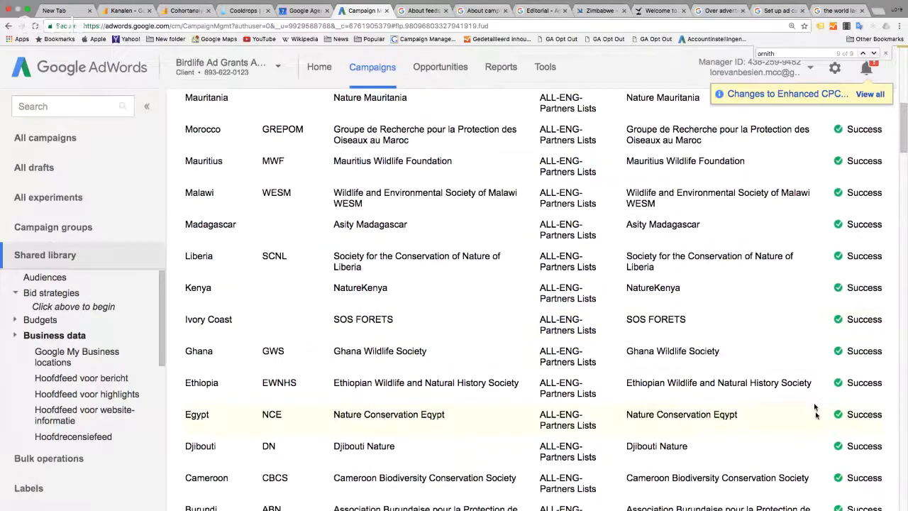
scroll(815, 411, "down", 4)
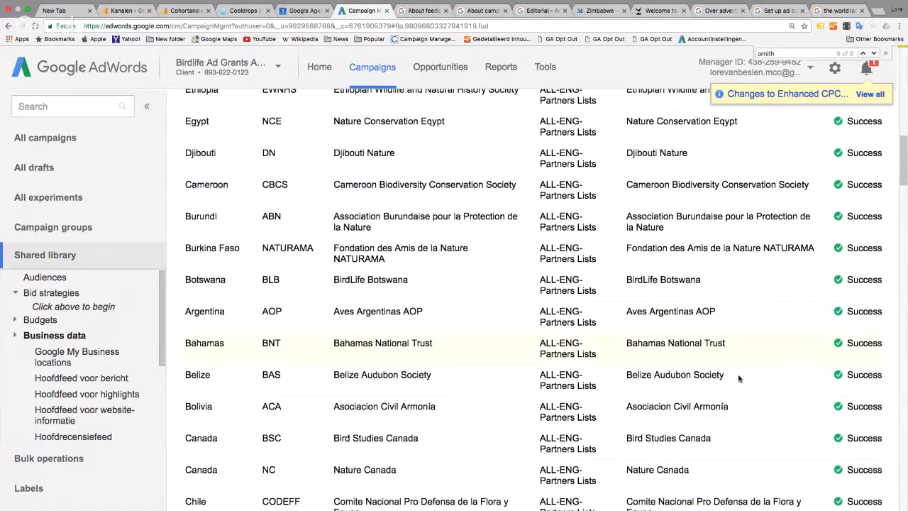
scroll(837, 284, "down", 3)
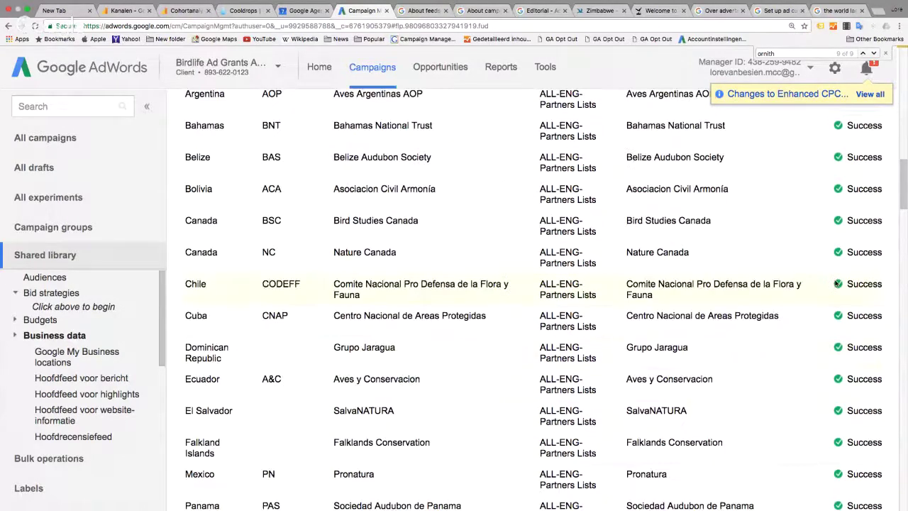
scroll(668, 322, "up", 20)
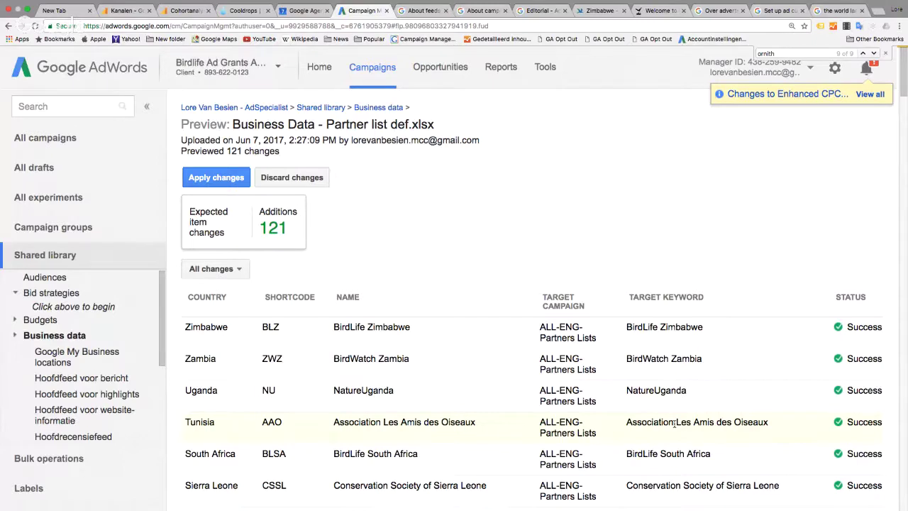
- Apply the previewed changes and open the My Test Ad Customizer Data set from the business data list
left_click(209, 178)
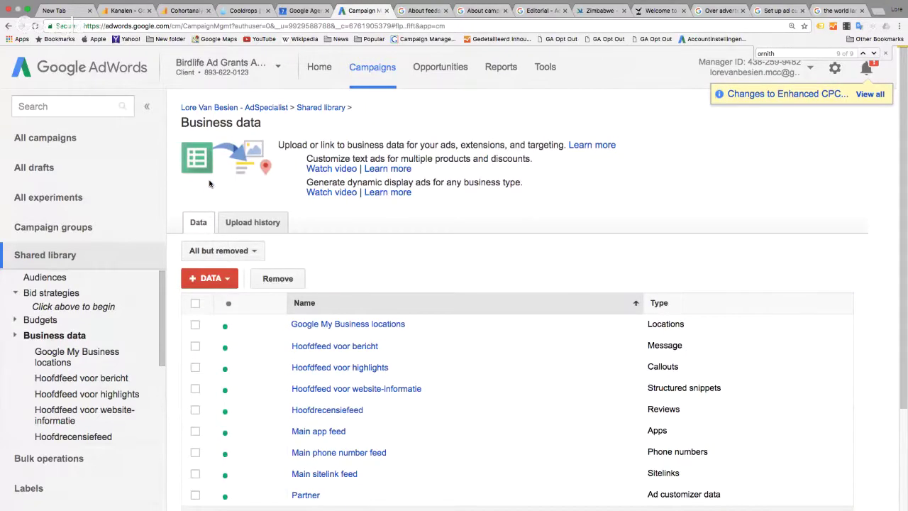
scroll(420, 458, "down", 1)
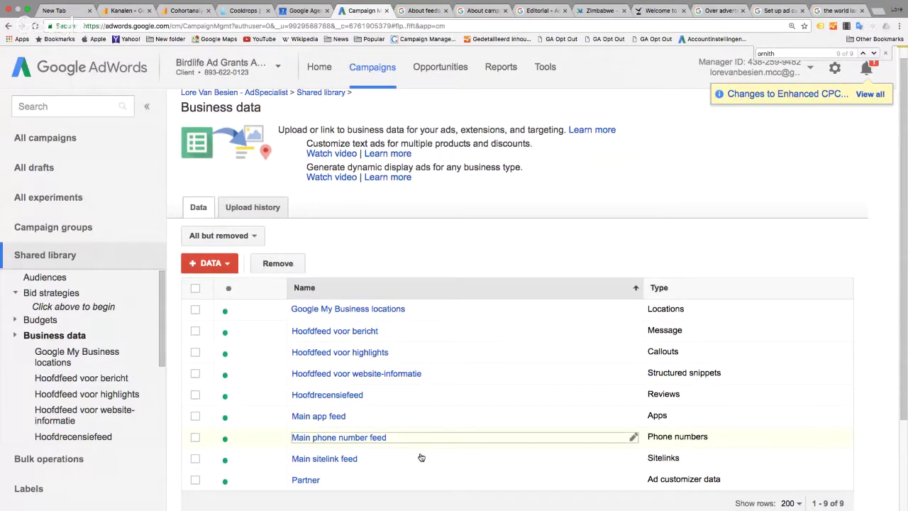
scroll(421, 457, "down", 4)
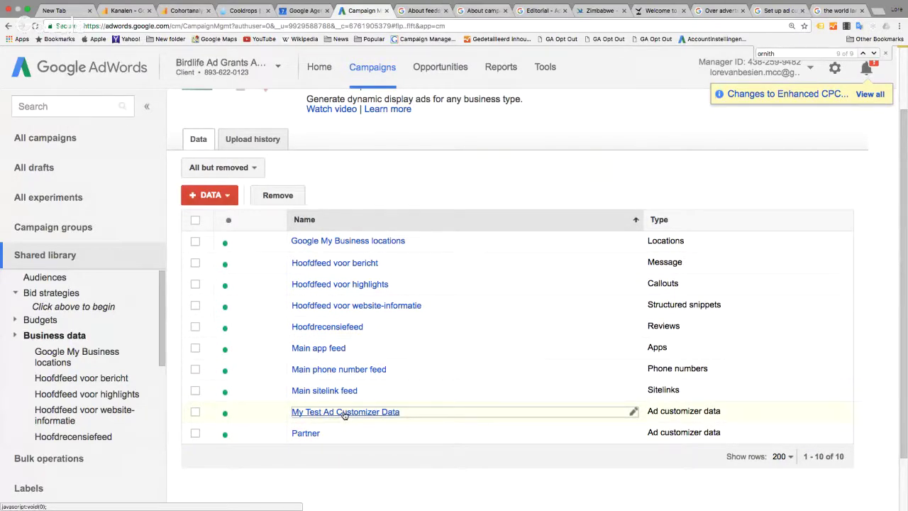
scroll(344, 415, "up", 4)
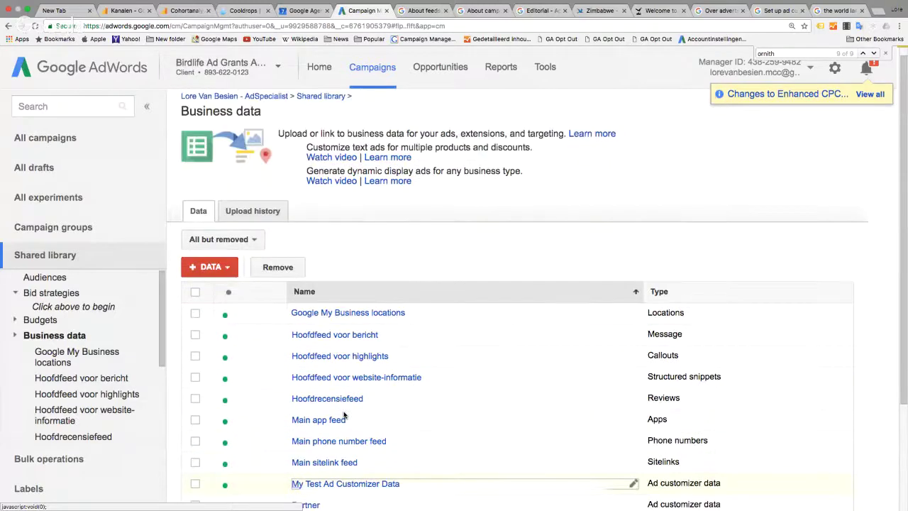
scroll(343, 416, "down", 3)
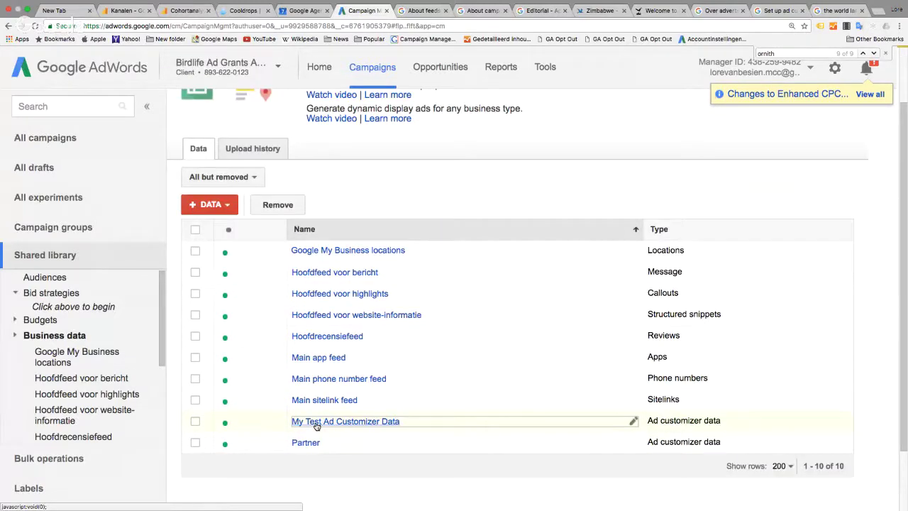
left_click(372, 424)
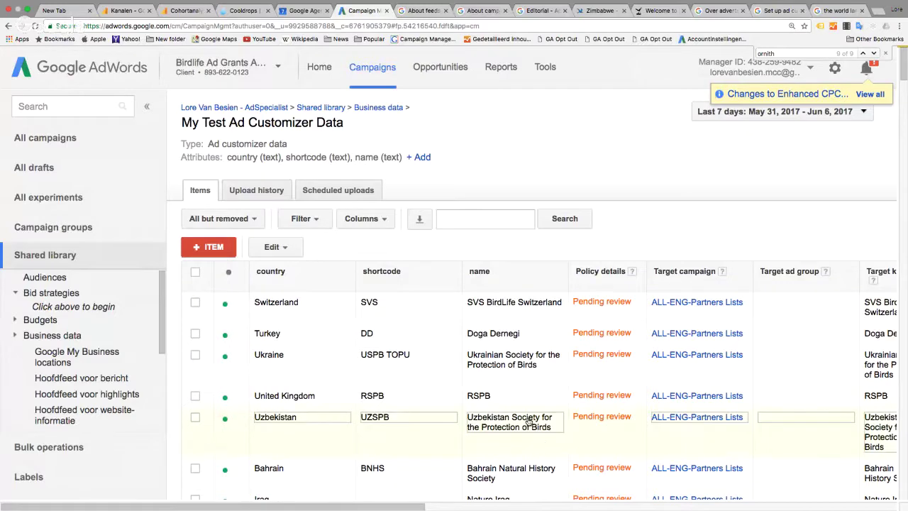
left_click(557, 301)
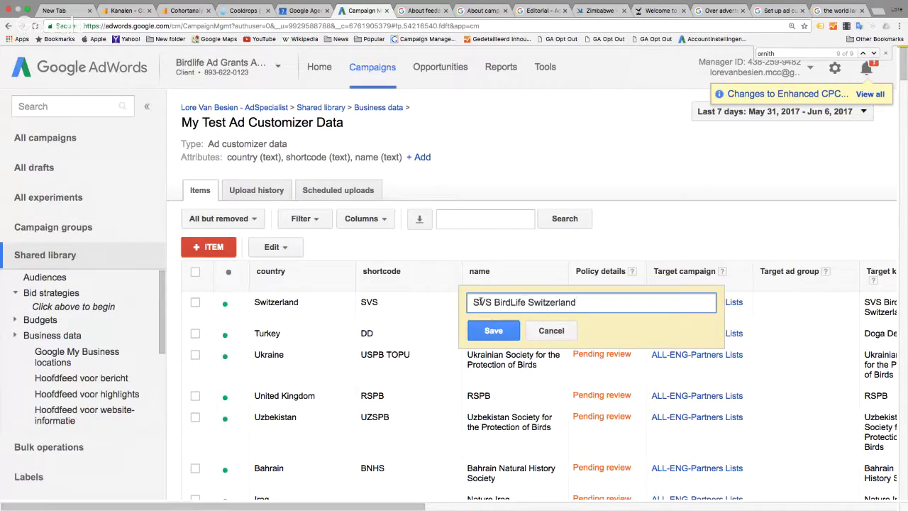
double_click(511, 303)
key("BackSpace")
key("BackSpace")
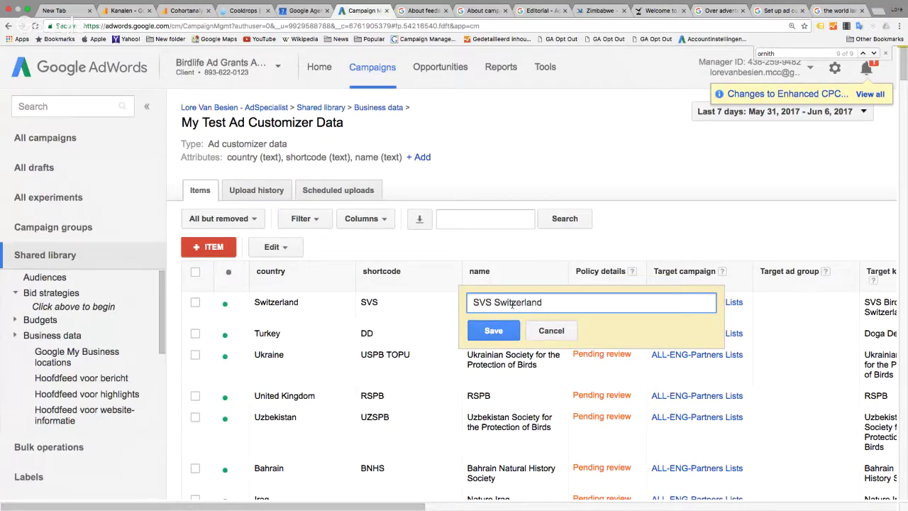
left_click(560, 331)
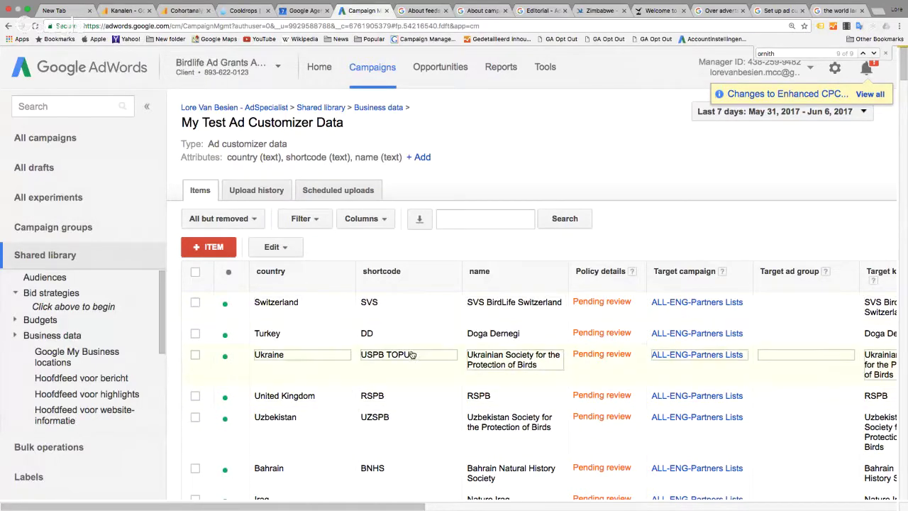
- Examine the data set's scheduled upload settings, checking the available source types and the daily, monthly and weekly frequency options
left_click(341, 190)
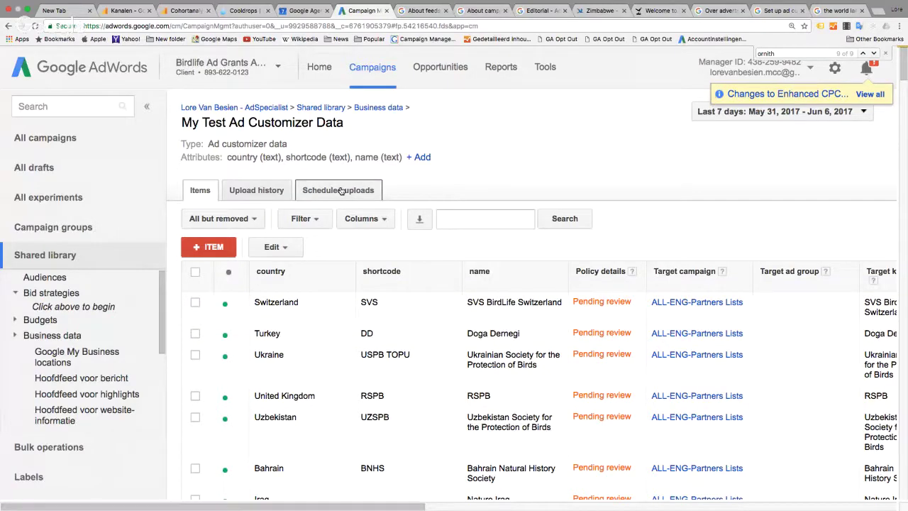
left_click(226, 263)
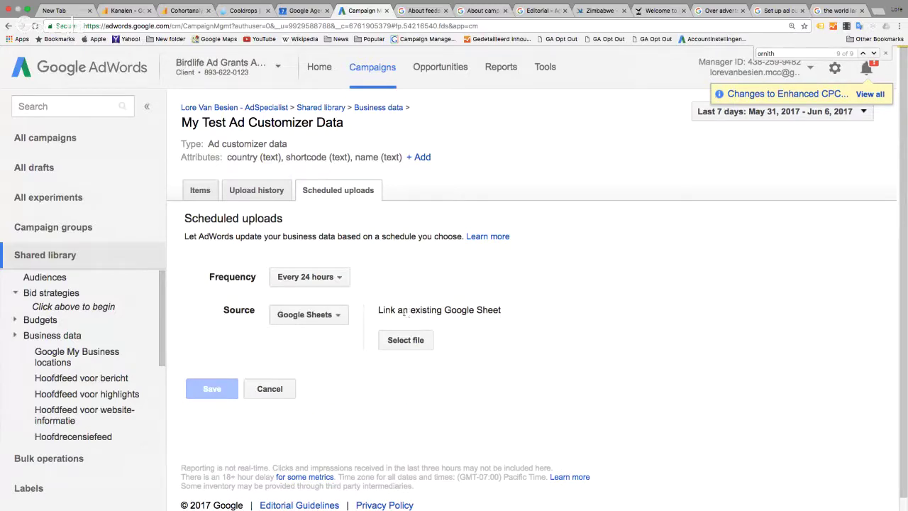
left_click(310, 316)
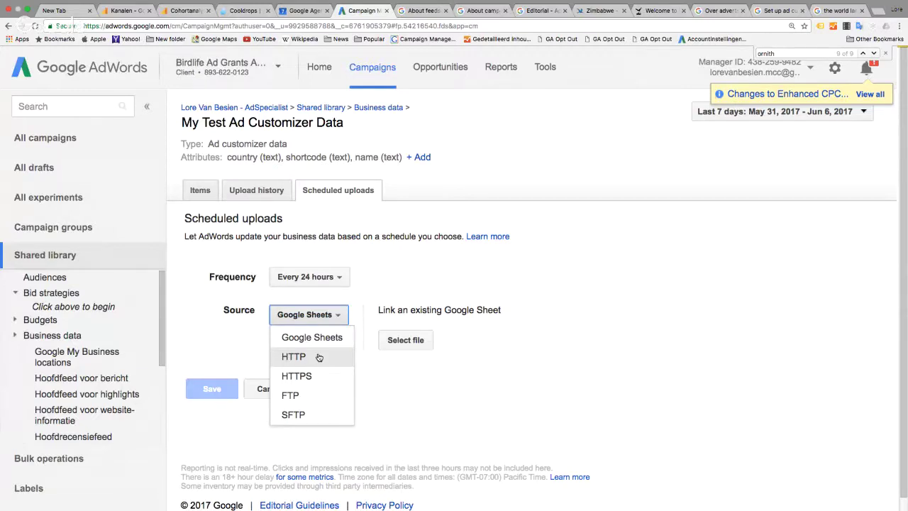
left_click(338, 276)
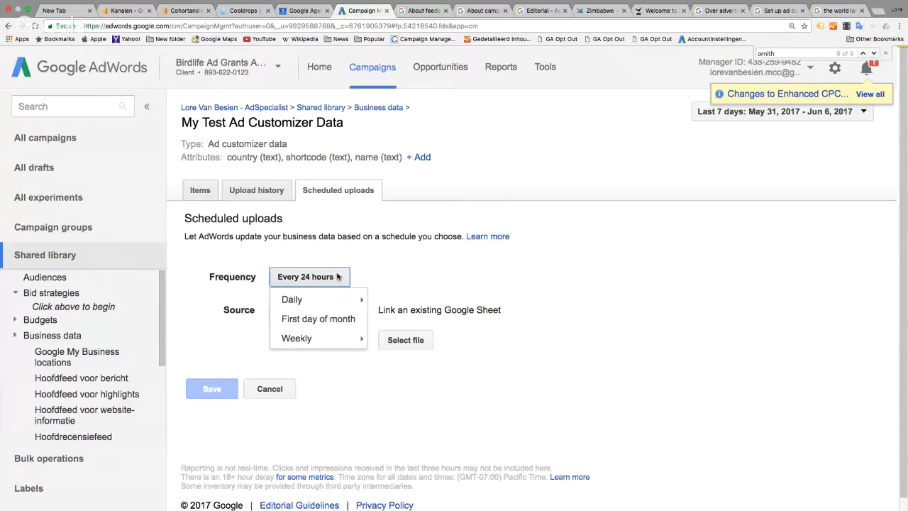
mouse_move(337, 298)
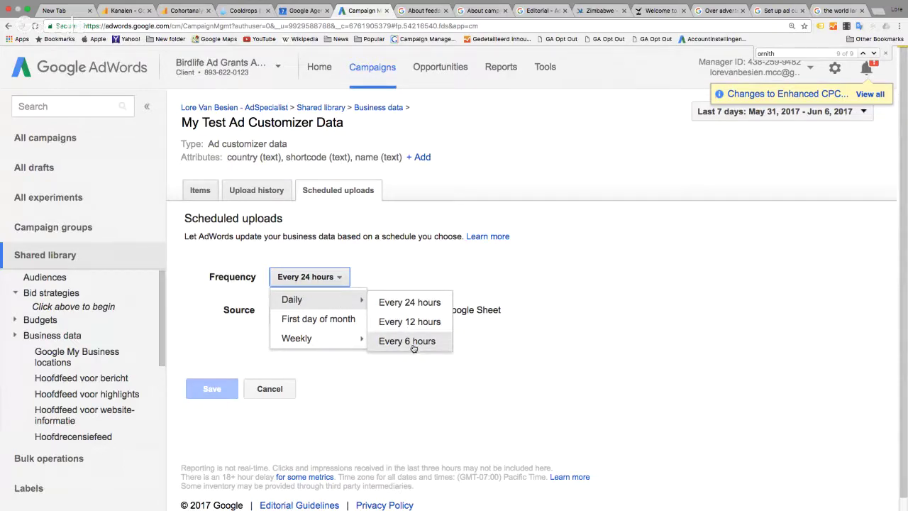
left_click(201, 192)
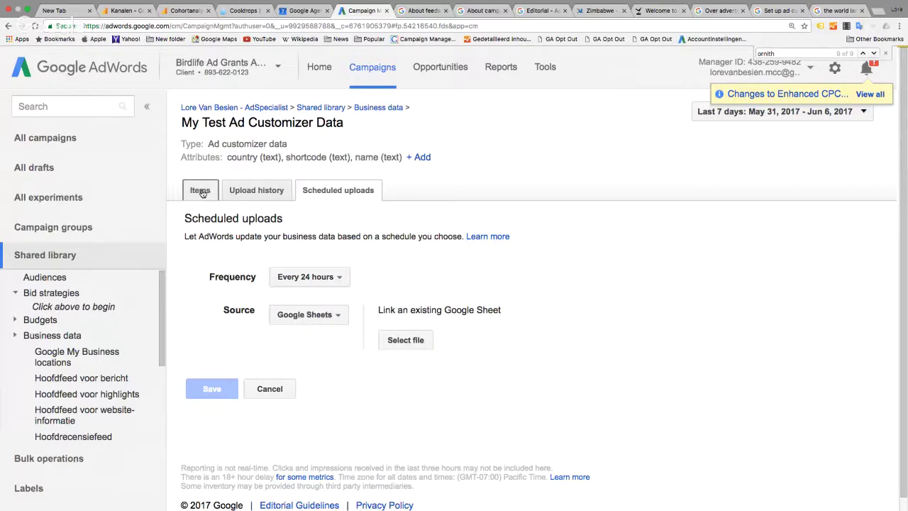
- Add a new text attribute named Region to the My Test Ad Customizer Data set
left_click(201, 190)
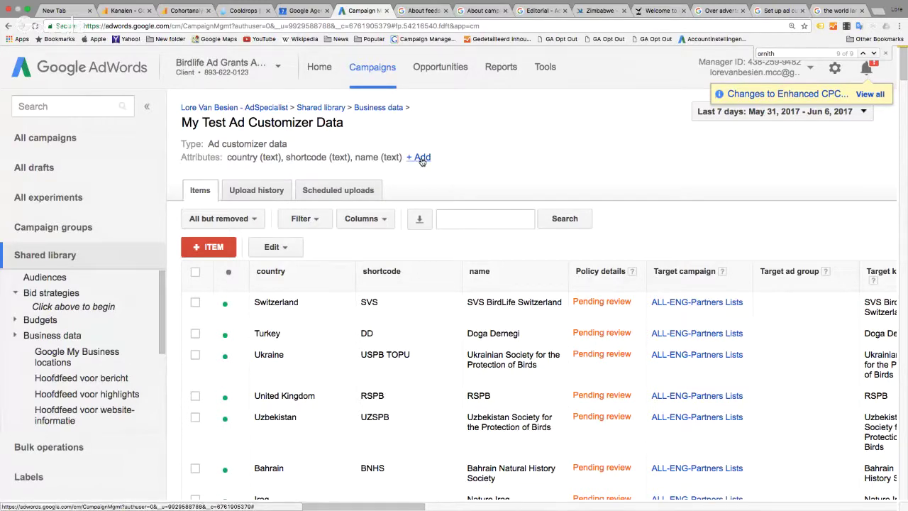
left_click(421, 158)
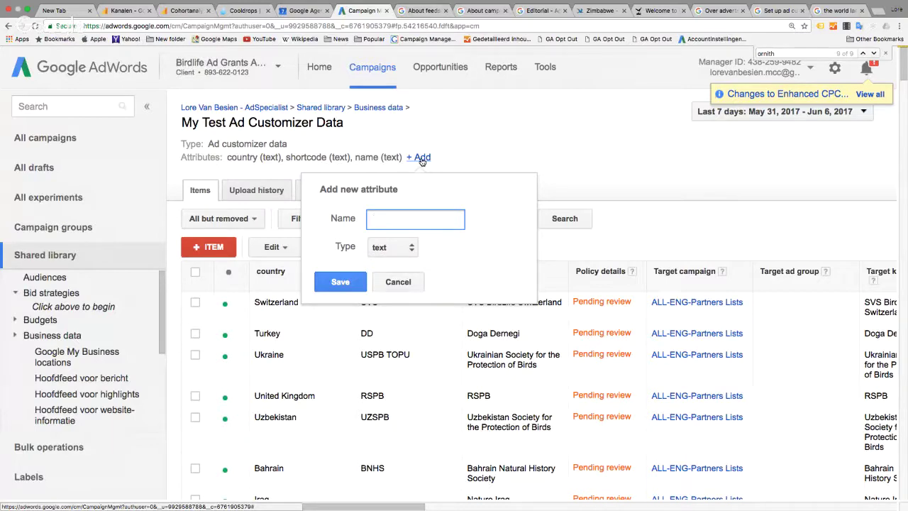
type("Region")
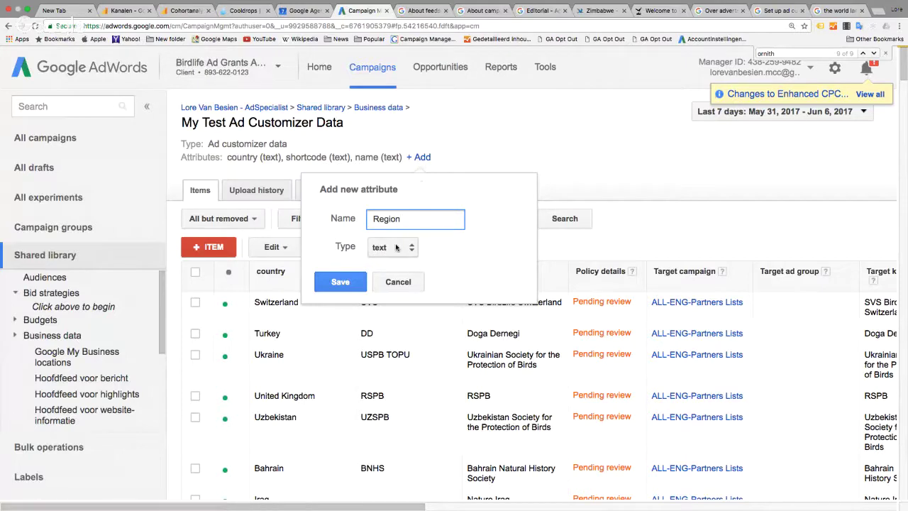
left_click(346, 283)
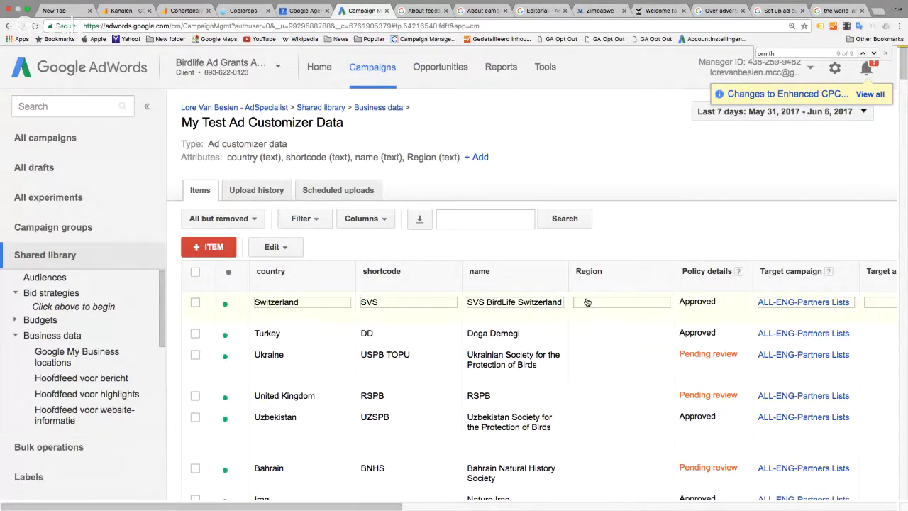
- Examine the data set's spreadsheet upload form with its Update and Replace upload types, and close it without uploading
left_click(275, 246)
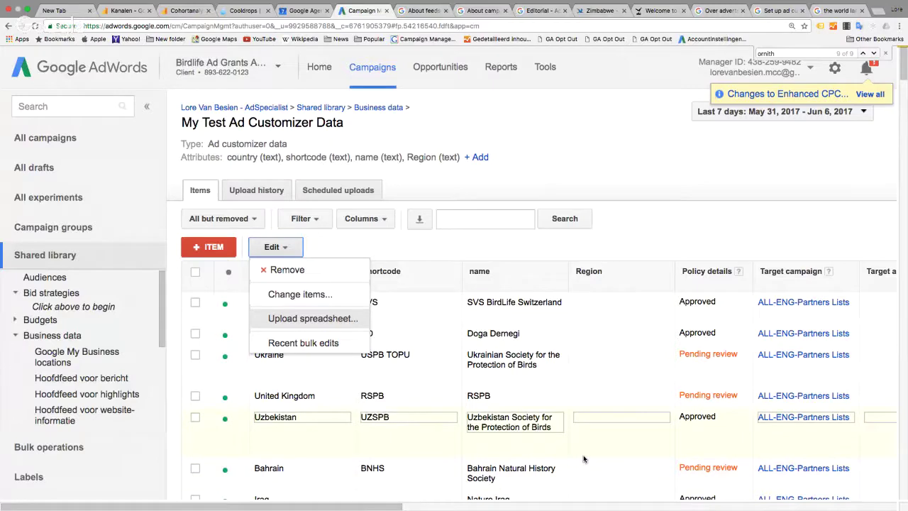
left_click(305, 318)
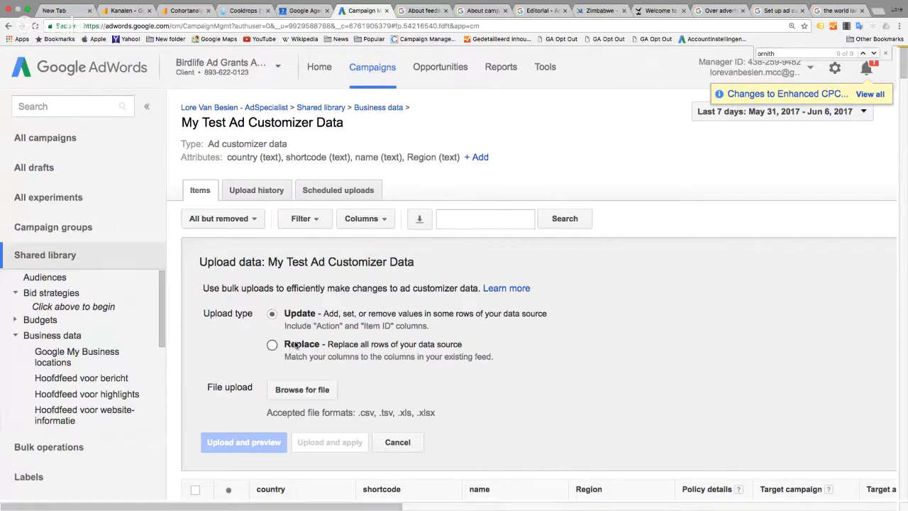
left_click(405, 443)
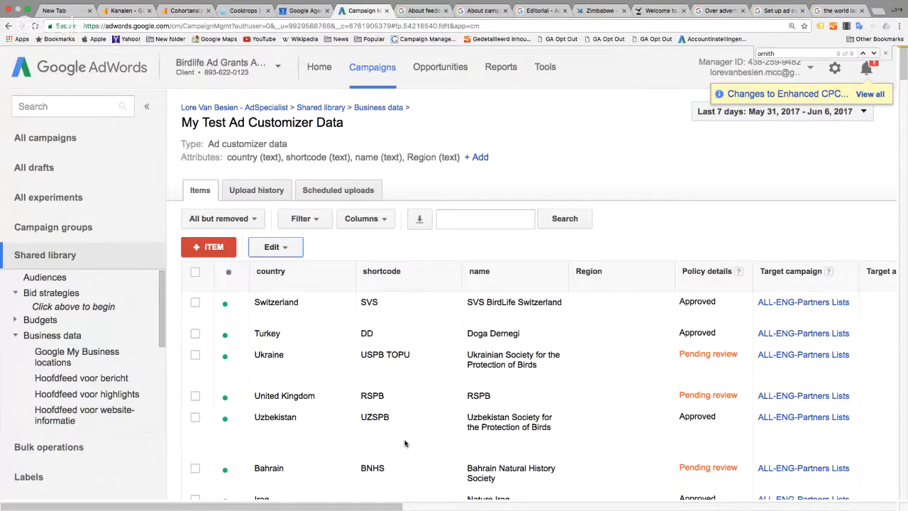
- Open the NEW -Asity Madagascar ad group in the ALL-ENG-Partners Lists campaign and check its keyword's final URL
scroll(405, 444, "down", 4)
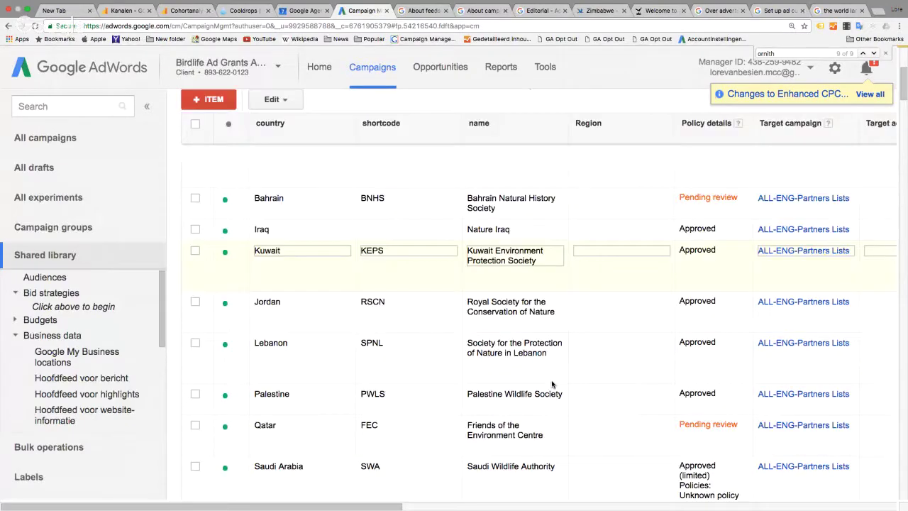
scroll(553, 384, "up", 2)
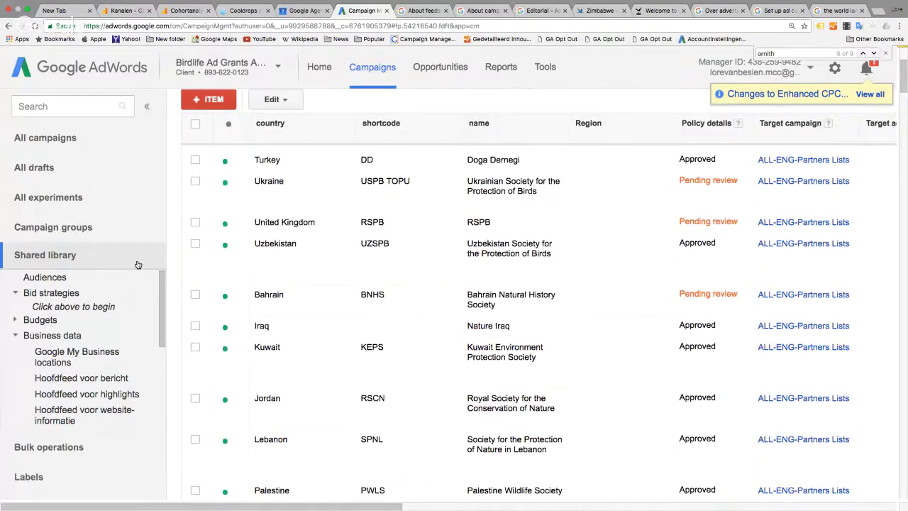
left_click(53, 144)
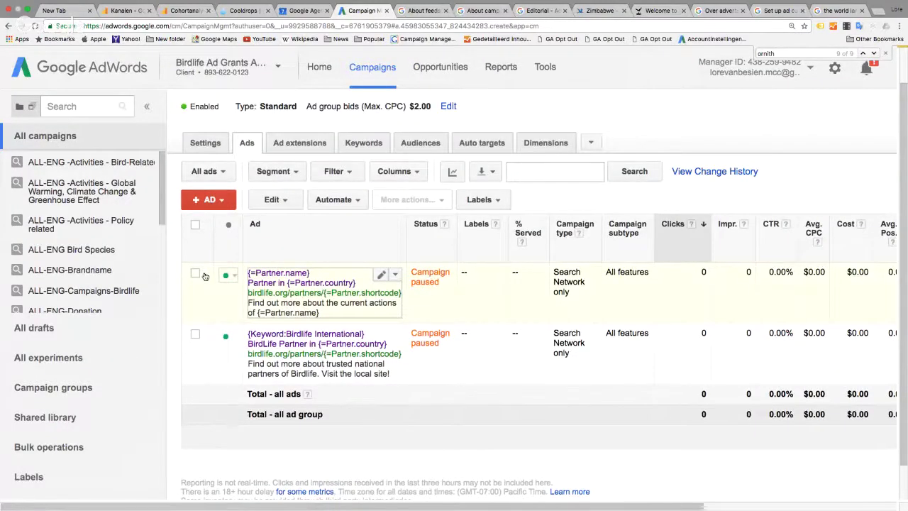
scroll(100, 242, "down", 5)
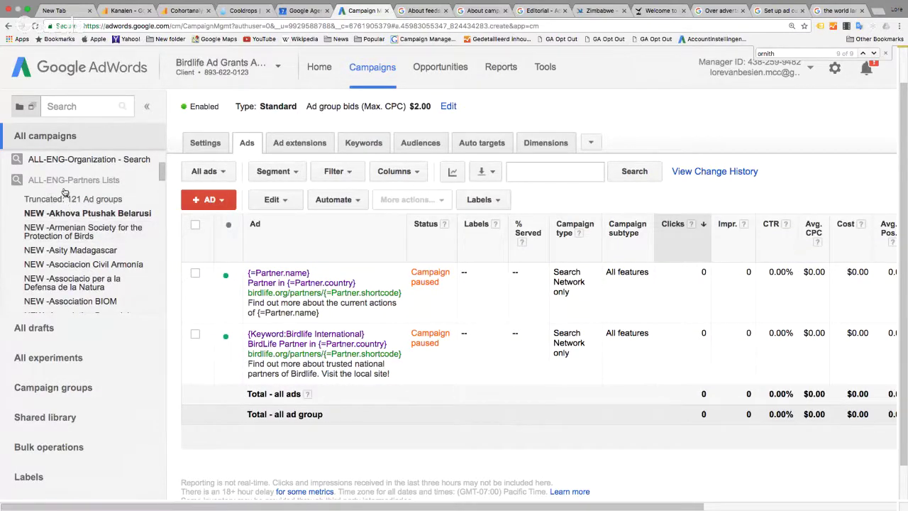
scroll(74, 263, "down", 2)
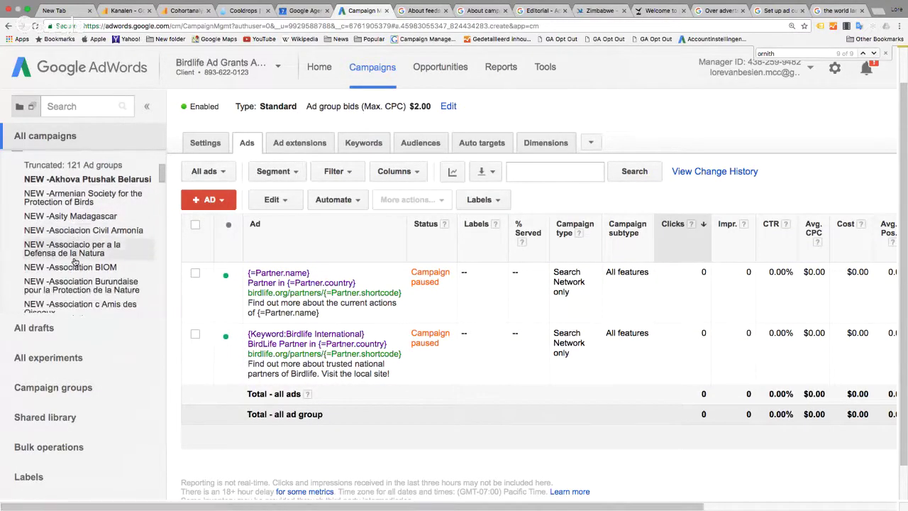
left_click(85, 222)
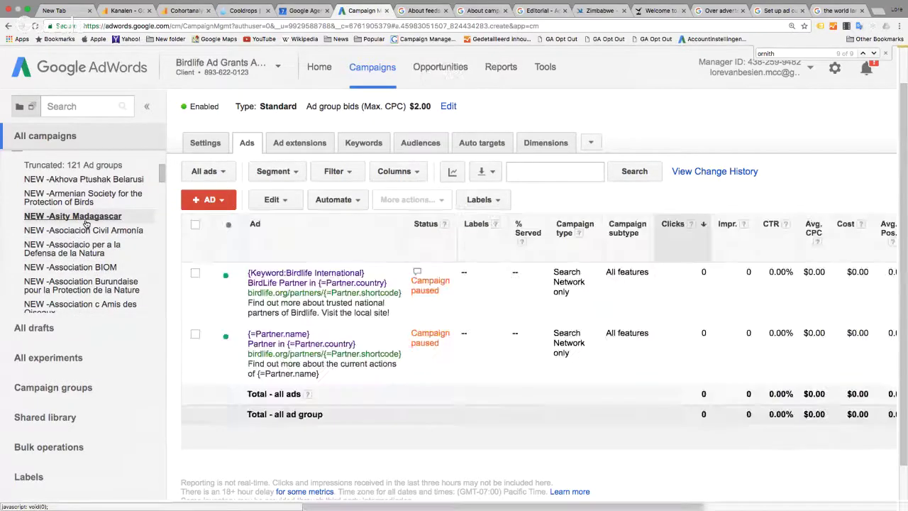
left_click(366, 144)
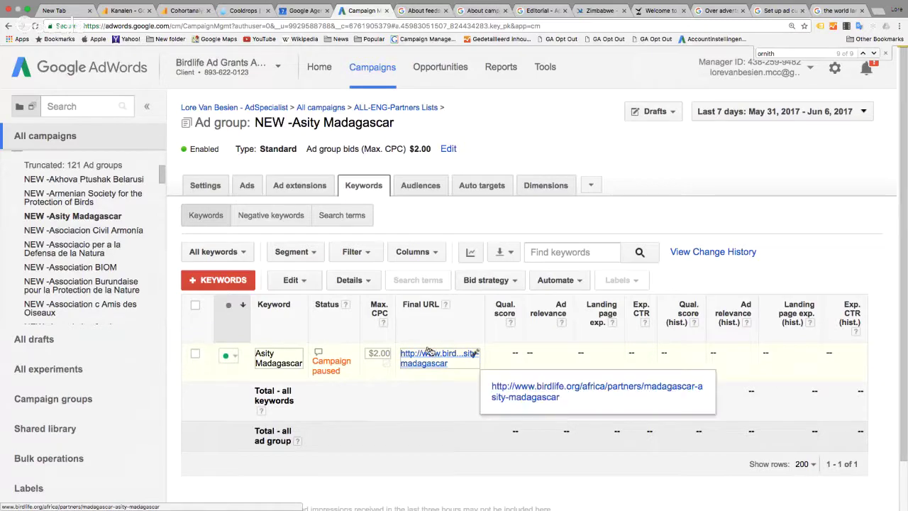
- Start a new text ad in the NEW -Asity Madagascar ad group and clear the prefilled Headline 1 and Headline 2
left_click(245, 186)
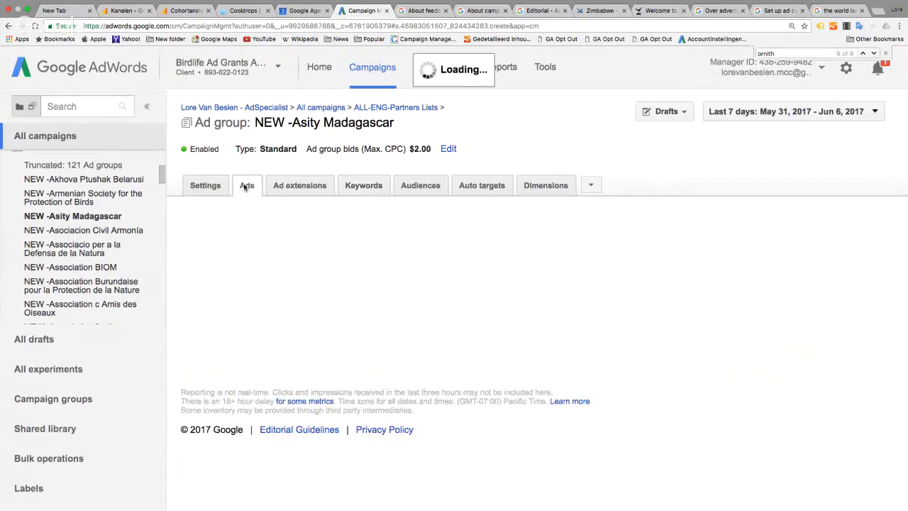
left_click(211, 243)
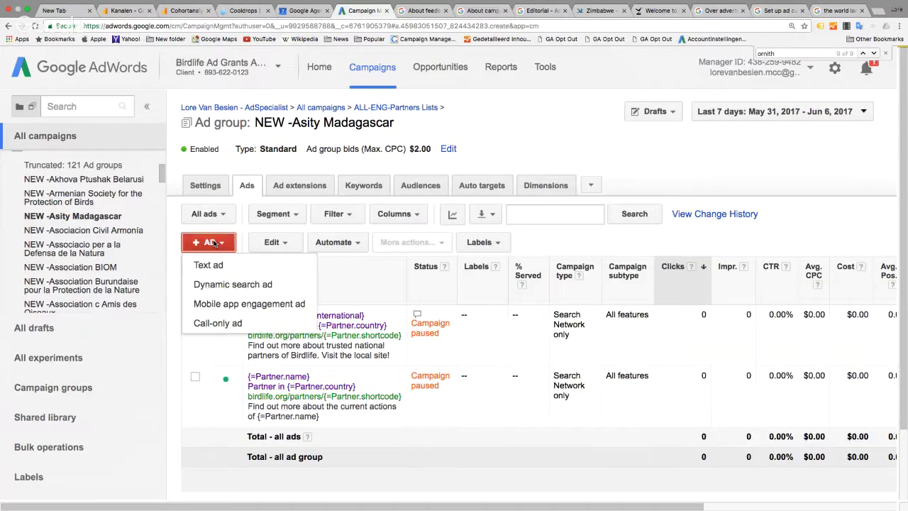
left_click(213, 265)
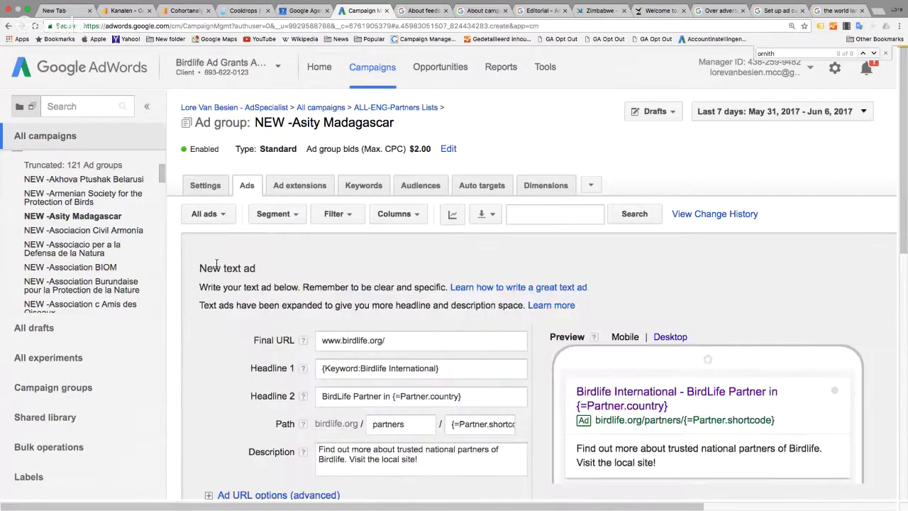
left_click(301, 374)
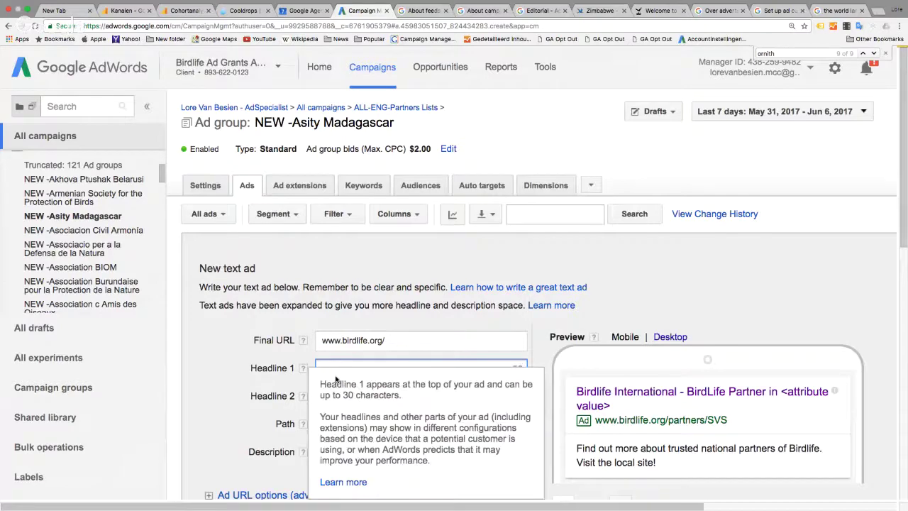
left_click_drag(515, 396, 233, 397)
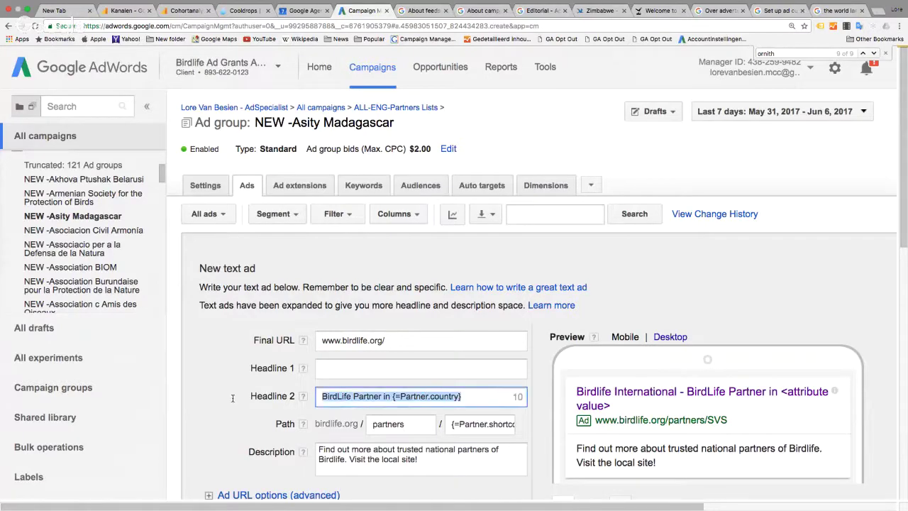
key("BackSpace")
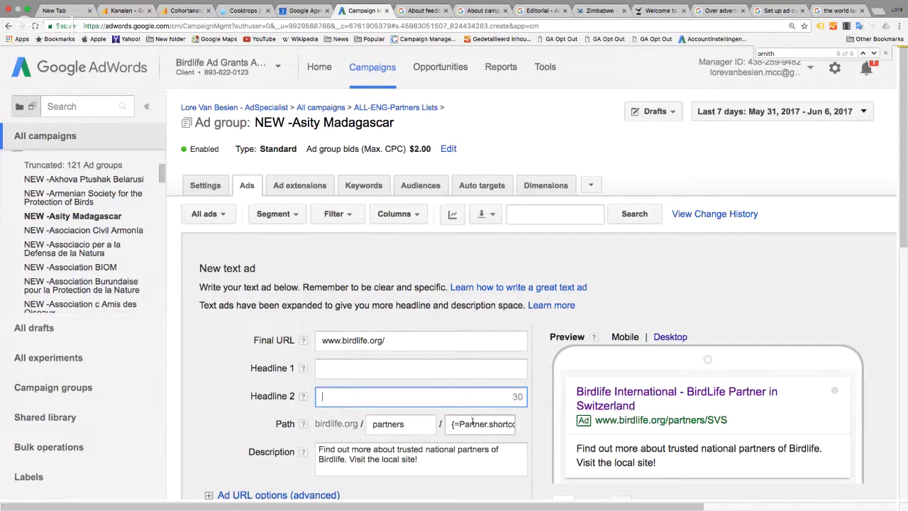
- Remove the {=Partner.shortcode} customizer from the new ad's second path field, leaving that field empty
double_click(471, 423)
key("BackSpace")
key("BackSpace")
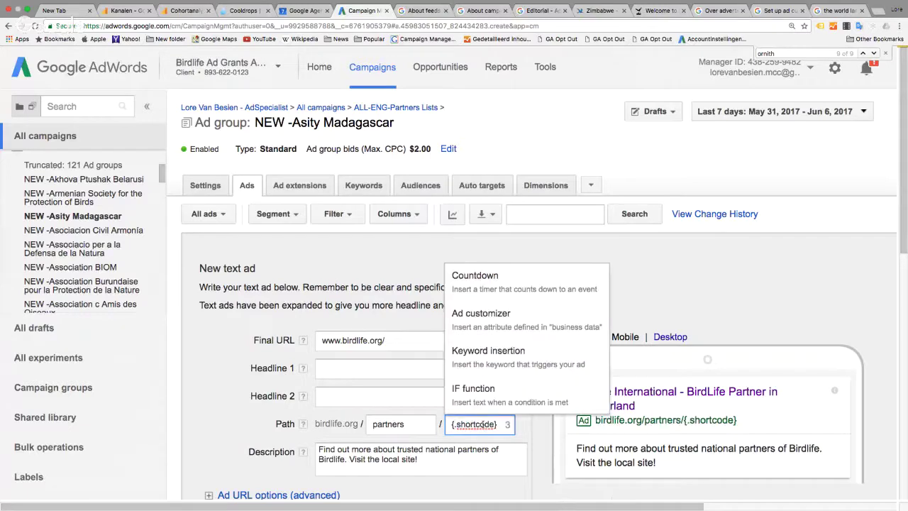
key("super+a")
key("BackSpace")
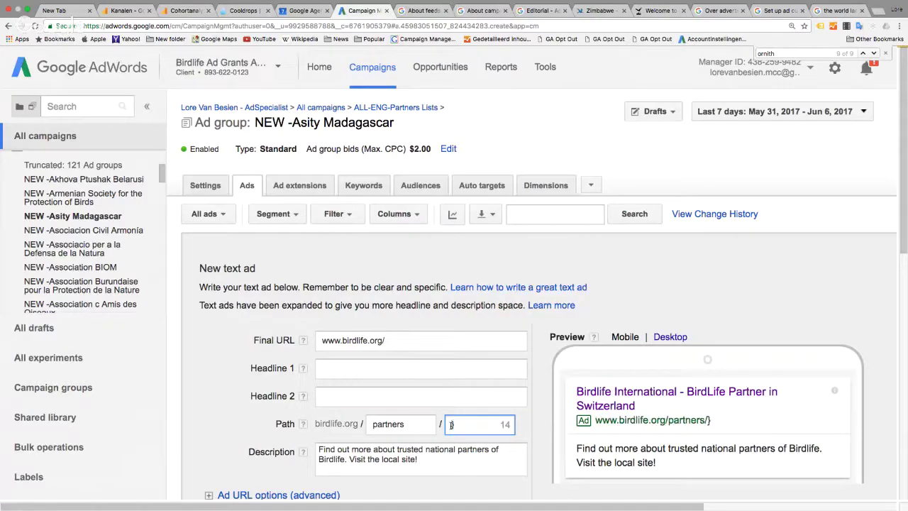
type("}")
key("BackSpace")
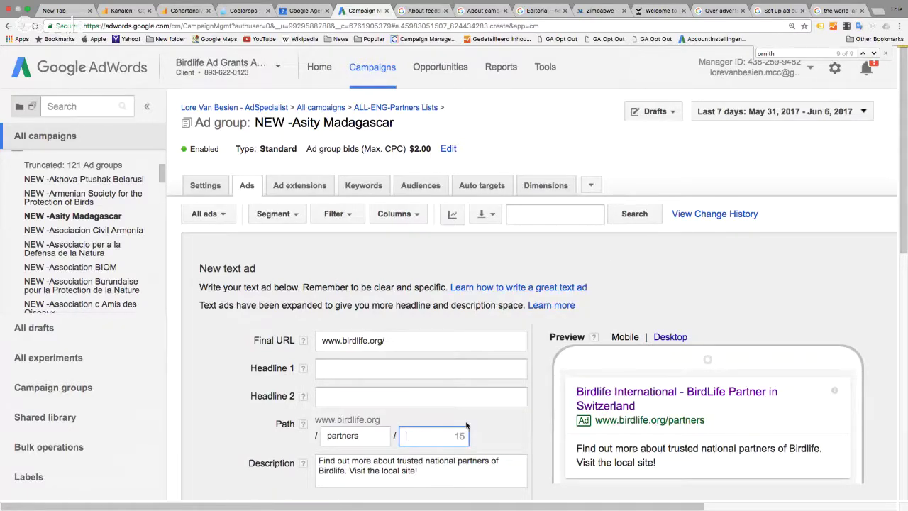
- Set the new ad's Headline 1 to "Birdlife in " followed by the customizer {=My Test Ad Customizer Data.country}
left_click(399, 366)
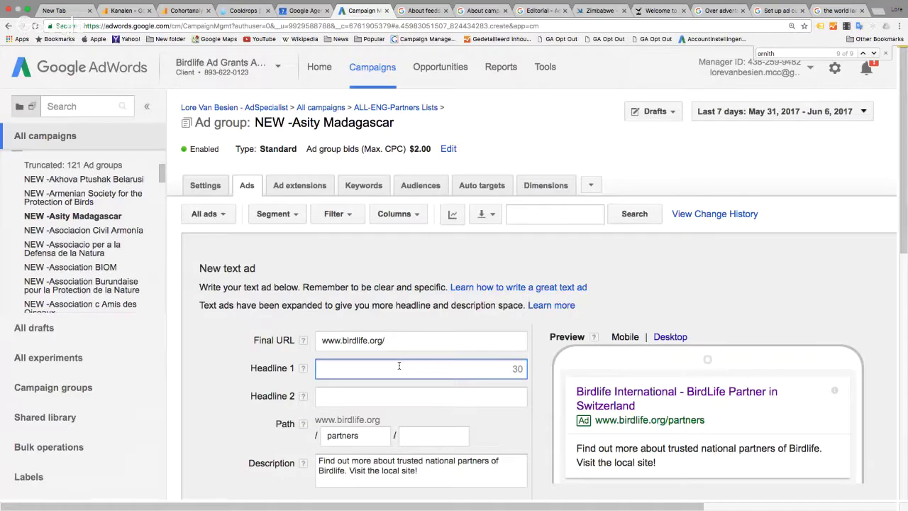
type("Bird")
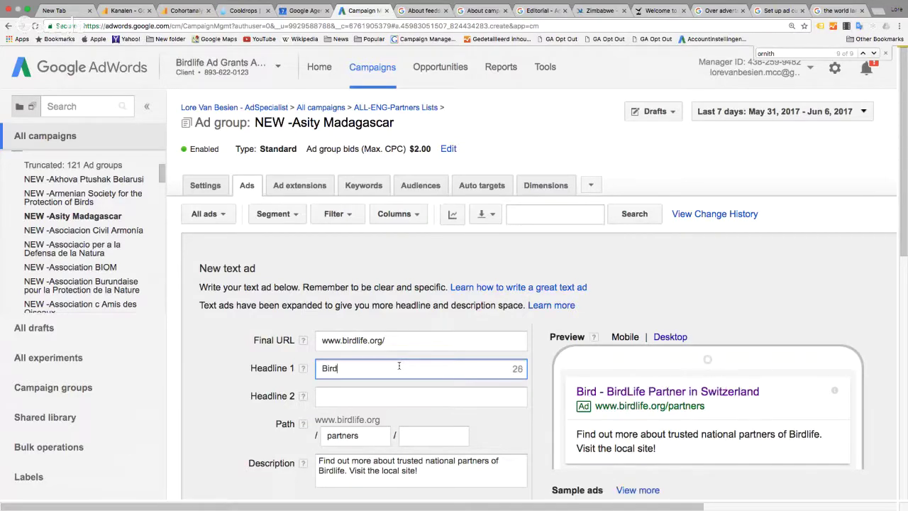
type("life in ")
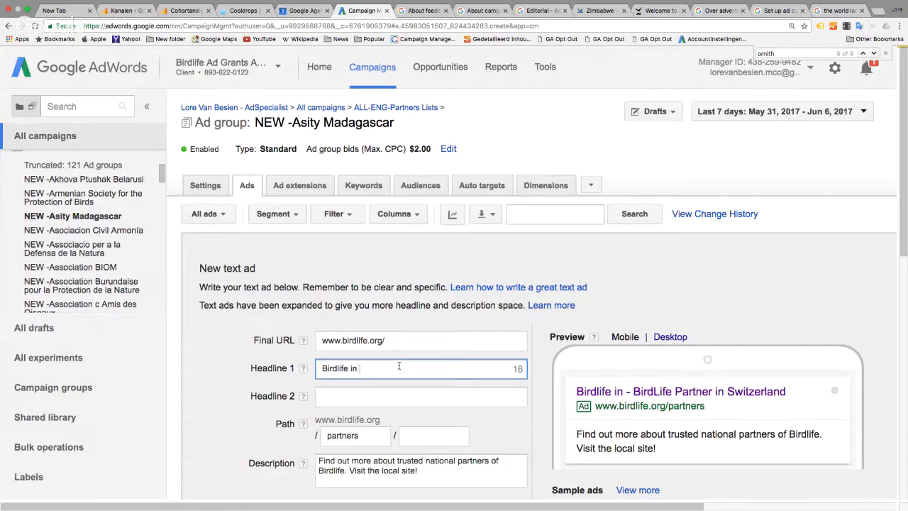
type("{")
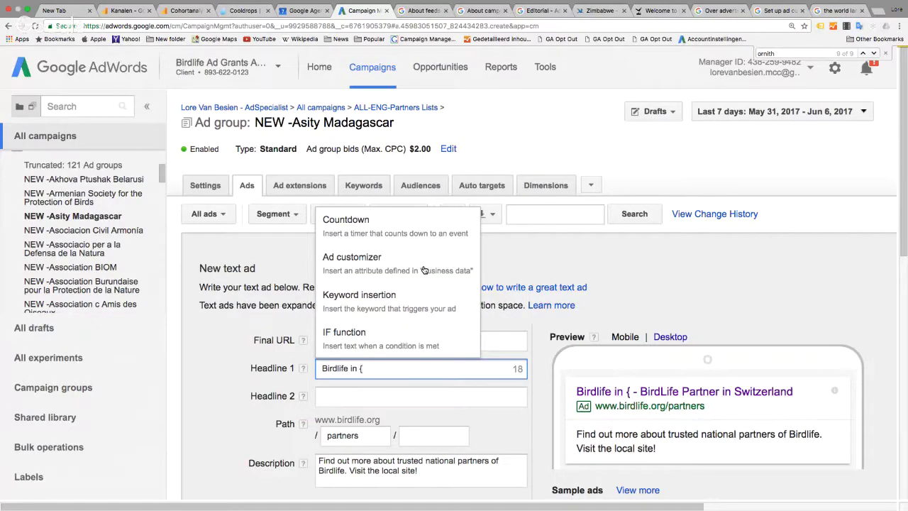
left_click(356, 267)
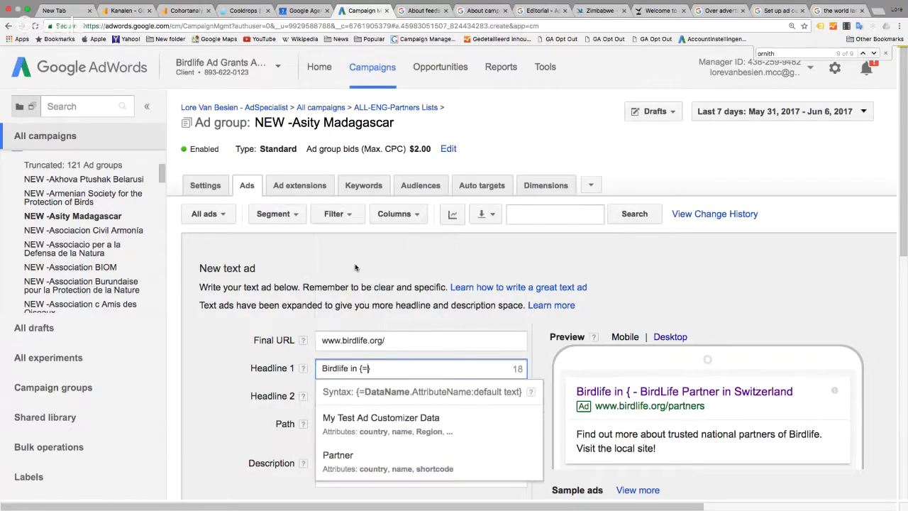
left_click(368, 425)
left_click(368, 424)
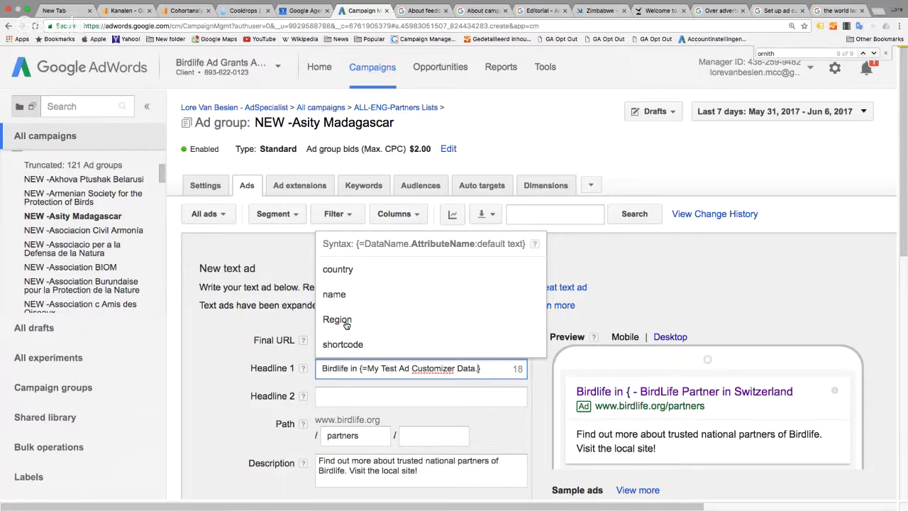
left_click(345, 270)
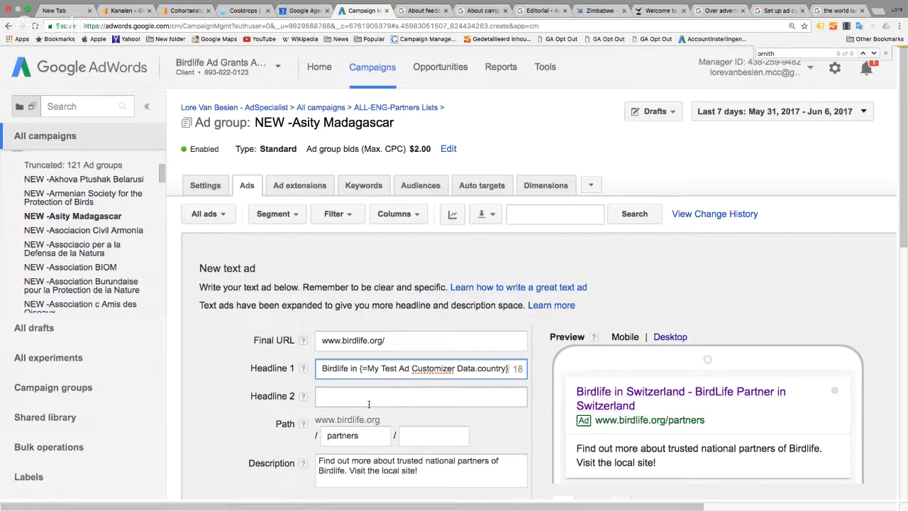
- Fill Headline 2 with the ad customizer {=My Test Ad Customizer Data.name}
left_click(444, 399)
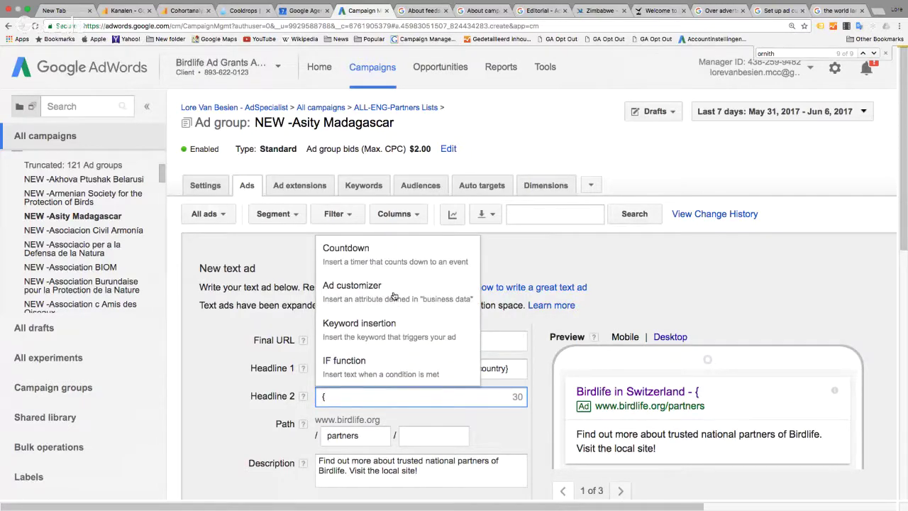
left_click(393, 293)
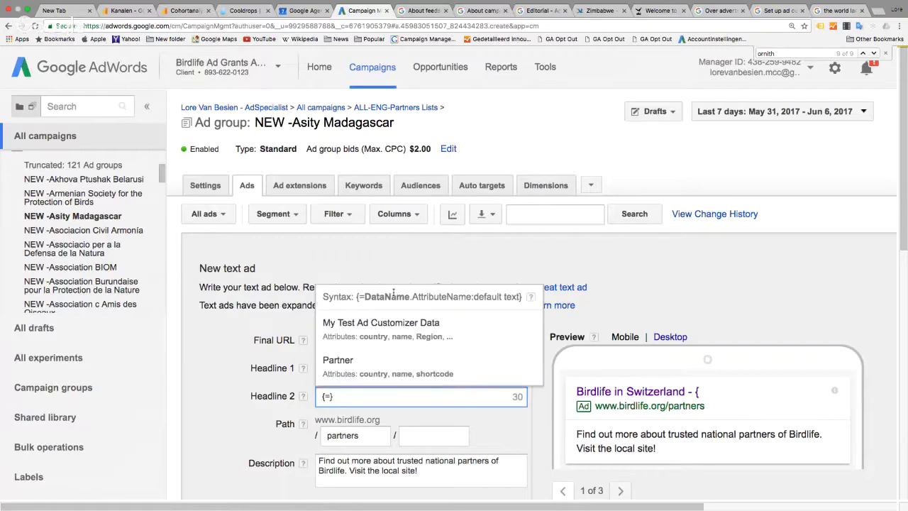
left_click(411, 328)
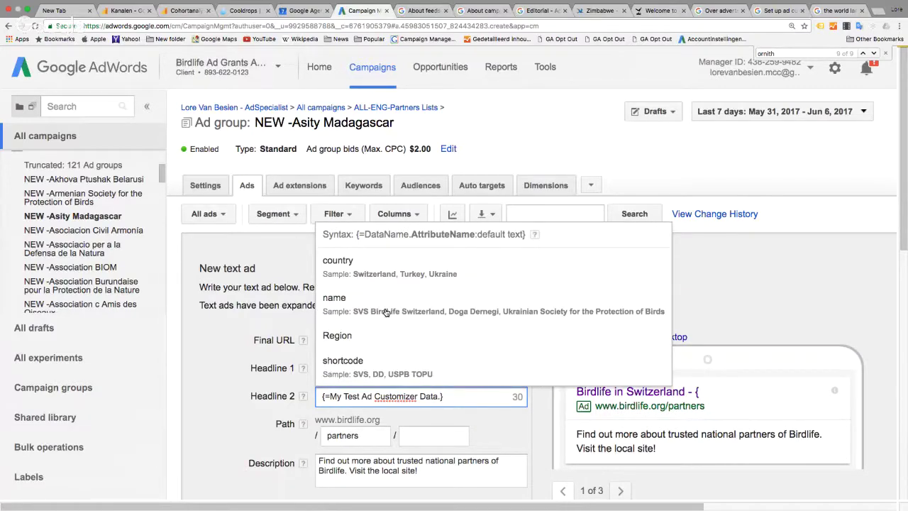
left_click(386, 309)
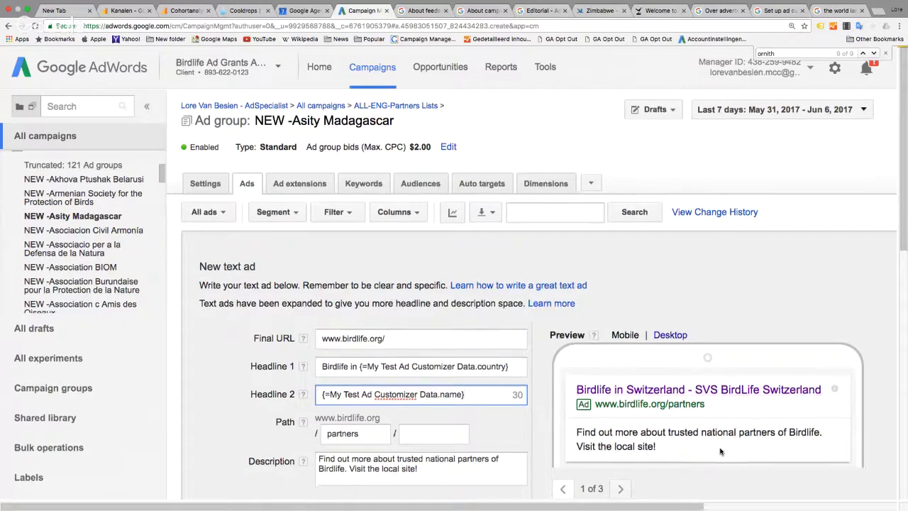
- Page through the ad preview's samples to check how the country and name customizers fill both headlines
scroll(720, 451, "down", 1)
scroll(641, 370, "down", 1)
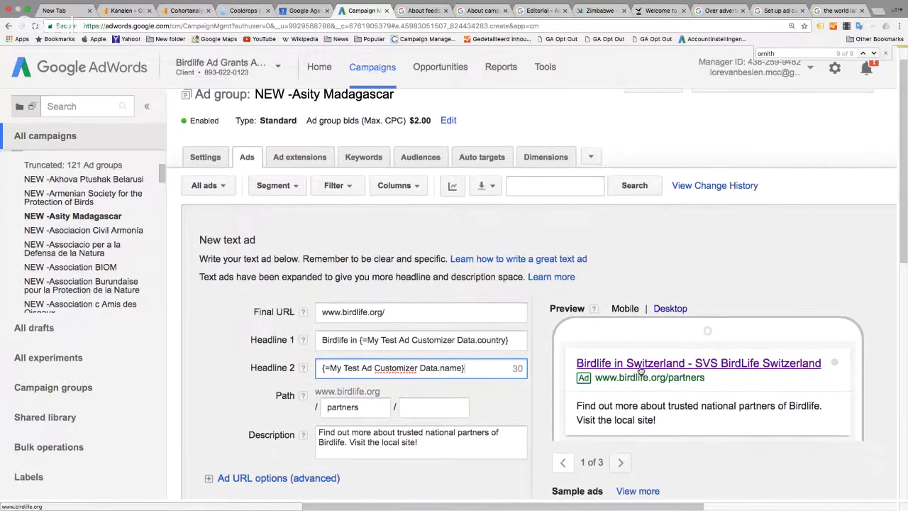
left_click(640, 369)
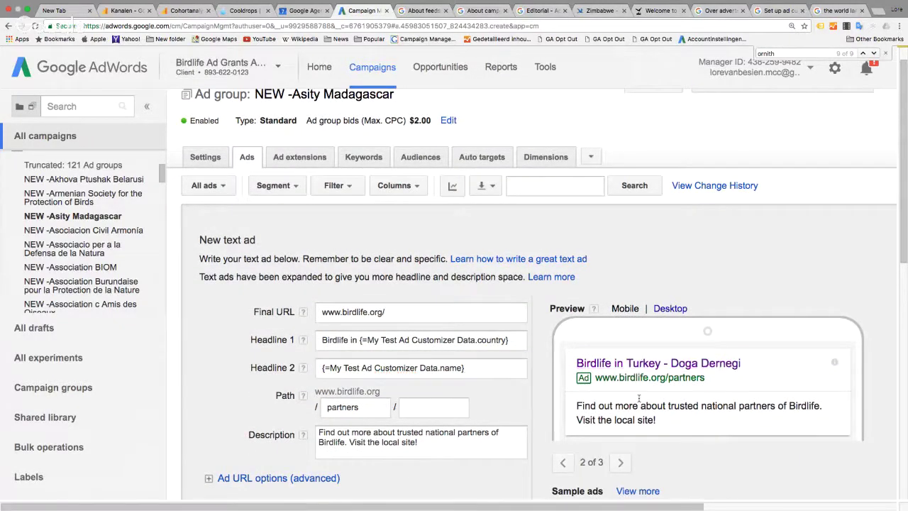
left_click(621, 462)
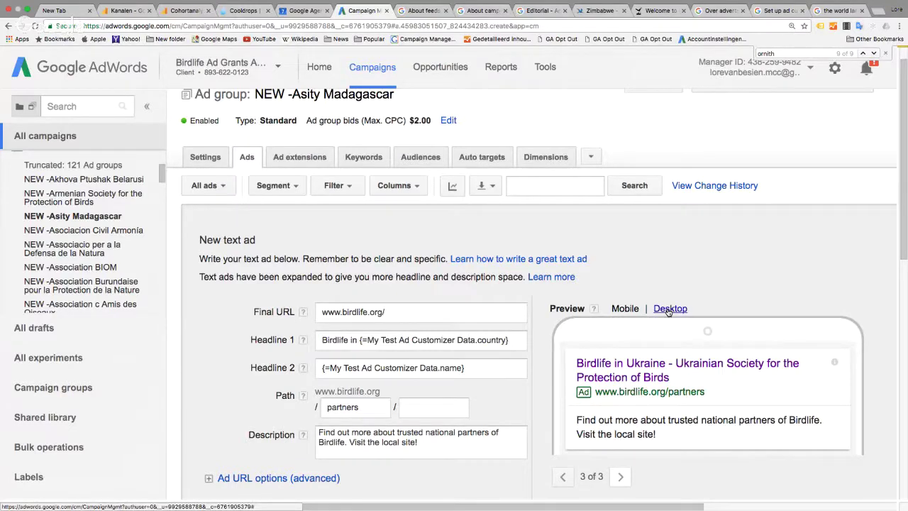
- Insert the shortcode attribute of My Test Ad Customizer Data as an ad customizer in the second path field
left_click(420, 367)
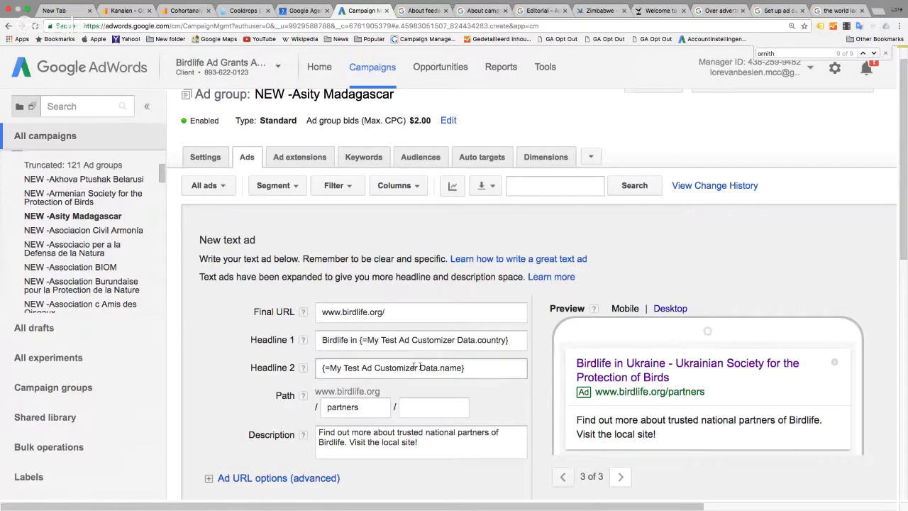
left_click(380, 333)
left_click(429, 408)
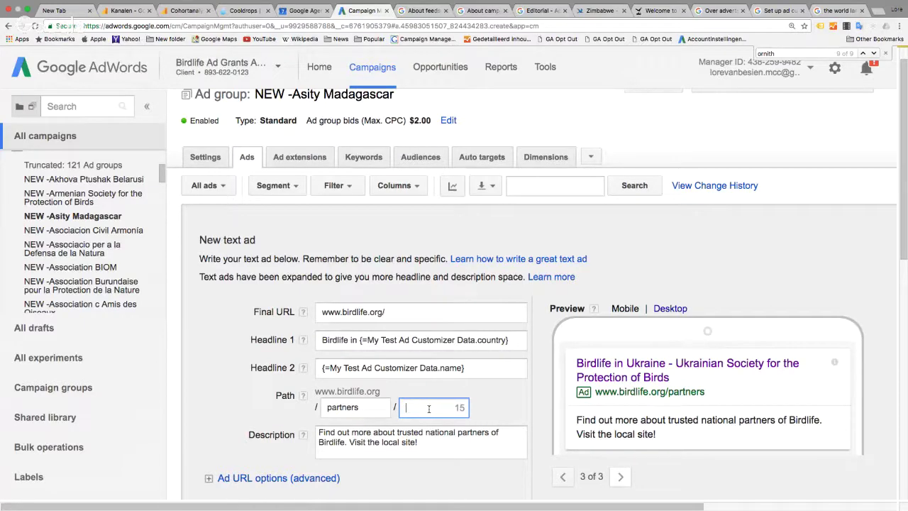
type("{")
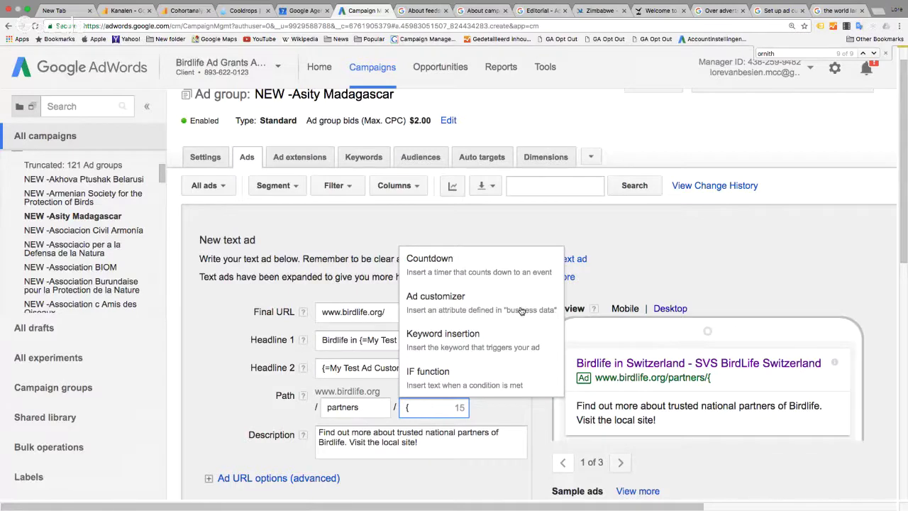
left_click(476, 303)
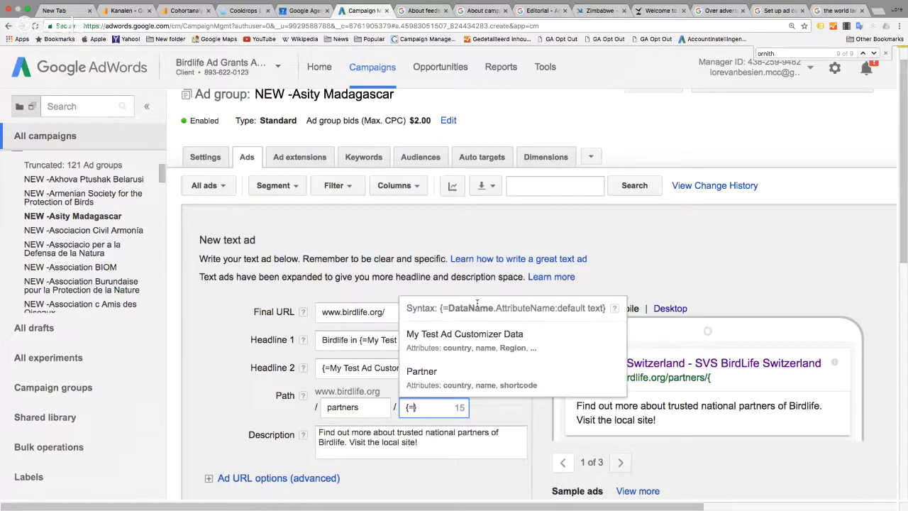
left_click(464, 347)
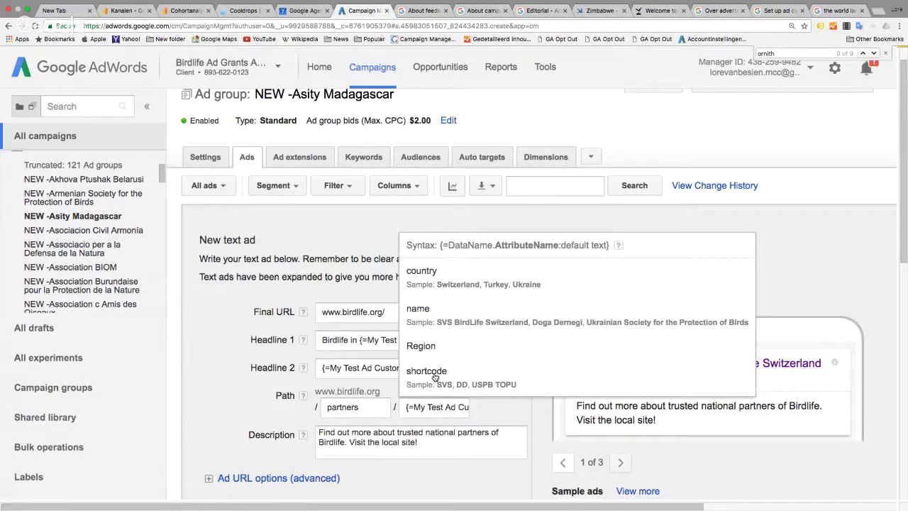
left_click(433, 371)
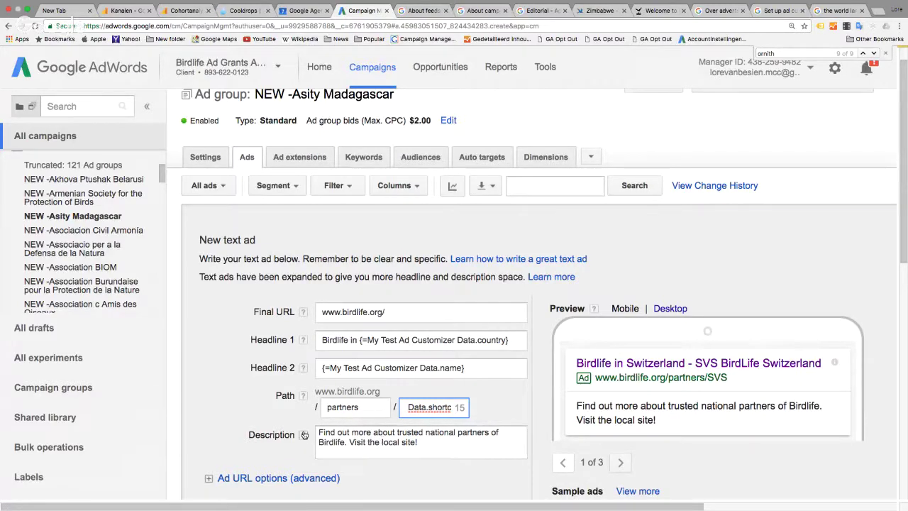
- Try a keyword insertion without default text at the end of the description, and remove it
left_click(424, 442)
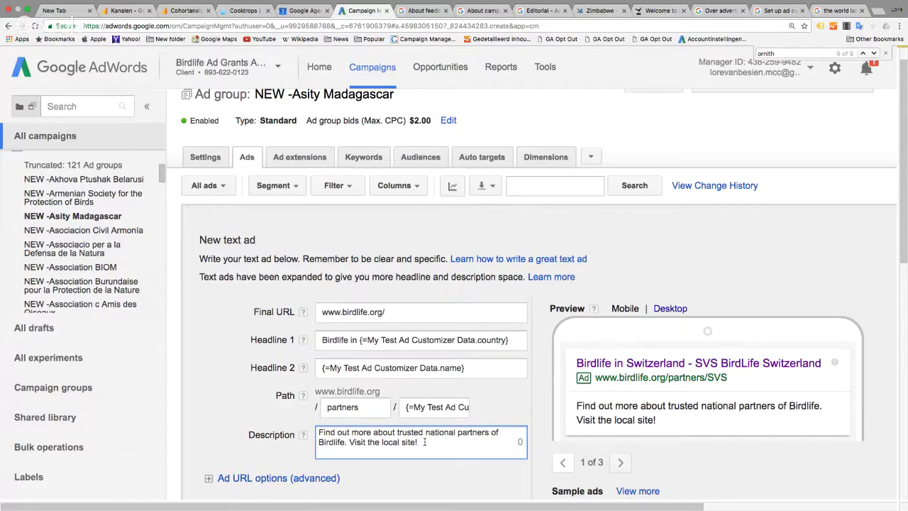
type("{")
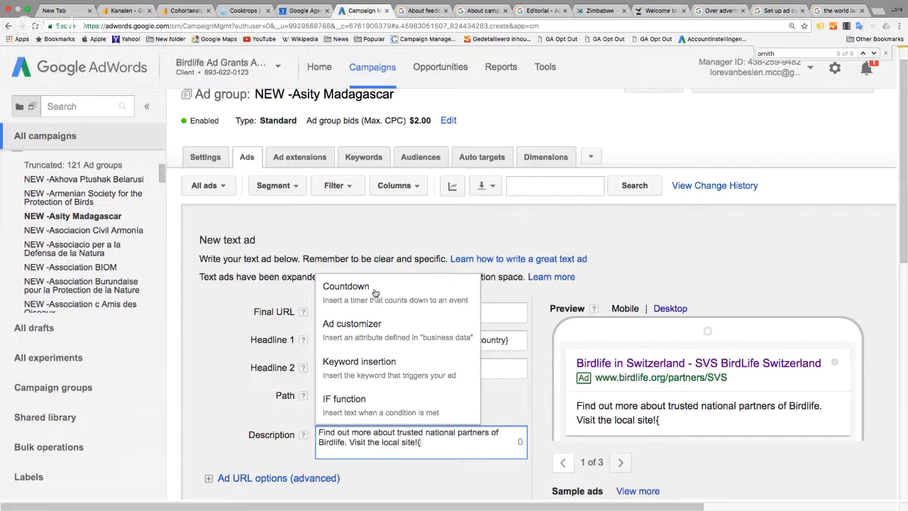
left_click(368, 372)
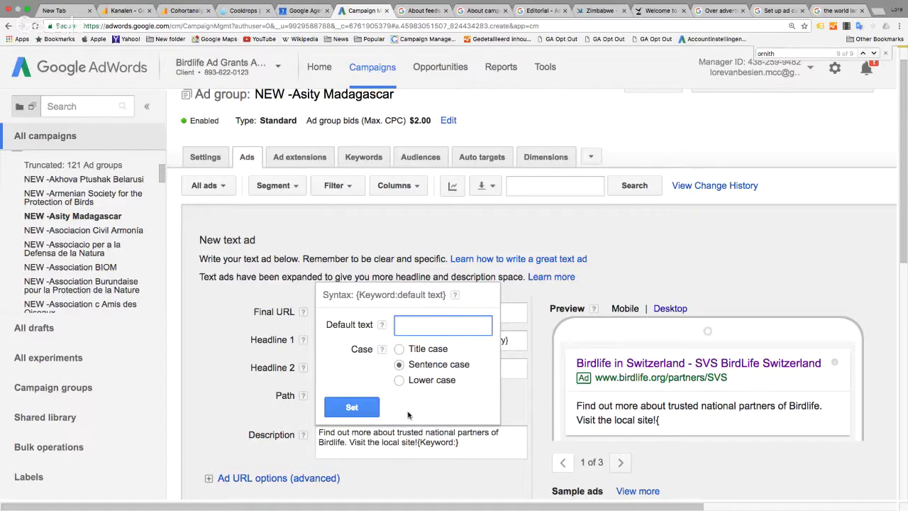
left_click(352, 407)
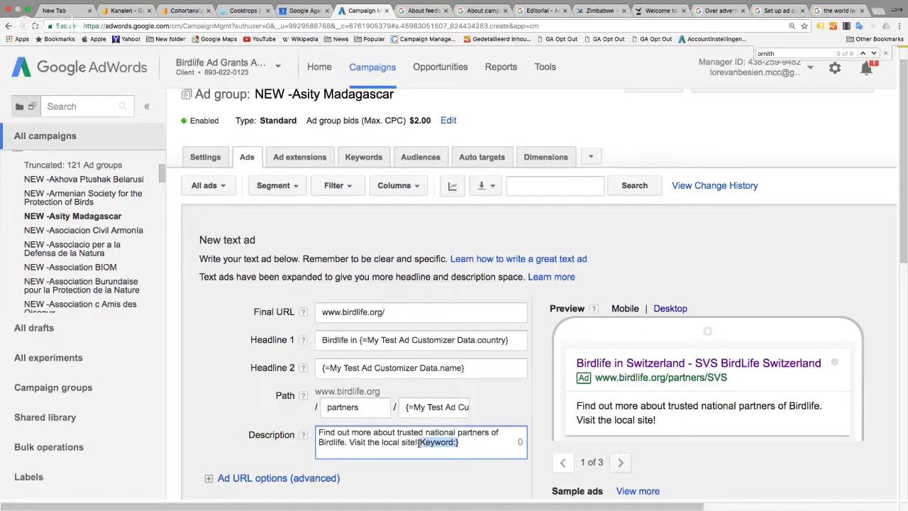
key("BackSpace")
- Try an IF function at the end of the description, compare the desktop and mobile previews, and delete the function
type("{")
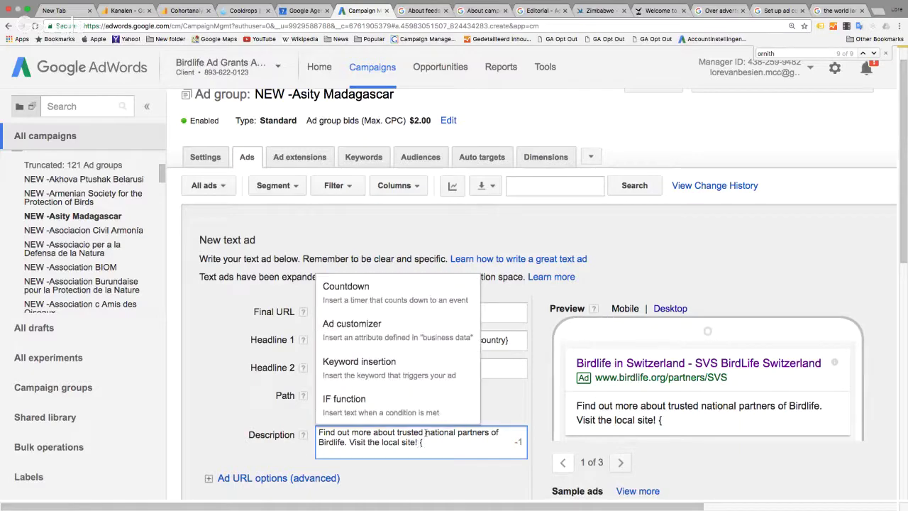
left_click(404, 410)
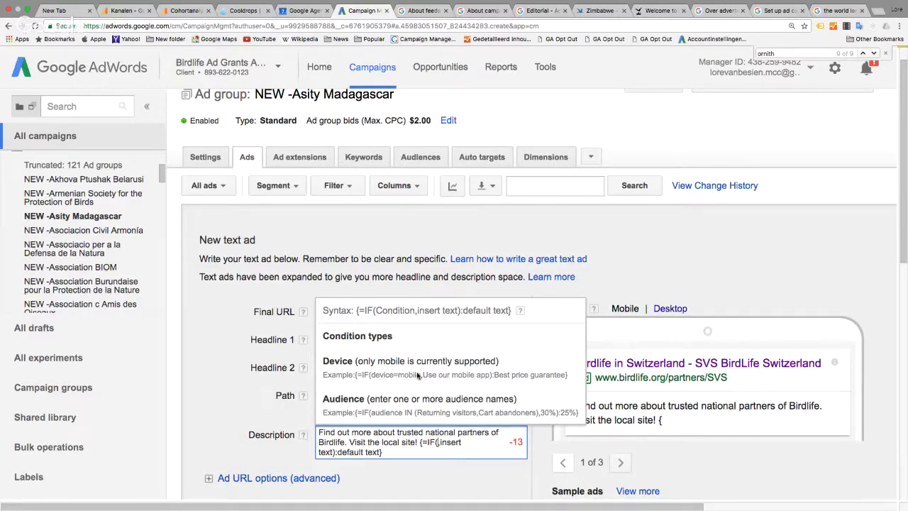
left_click(638, 280)
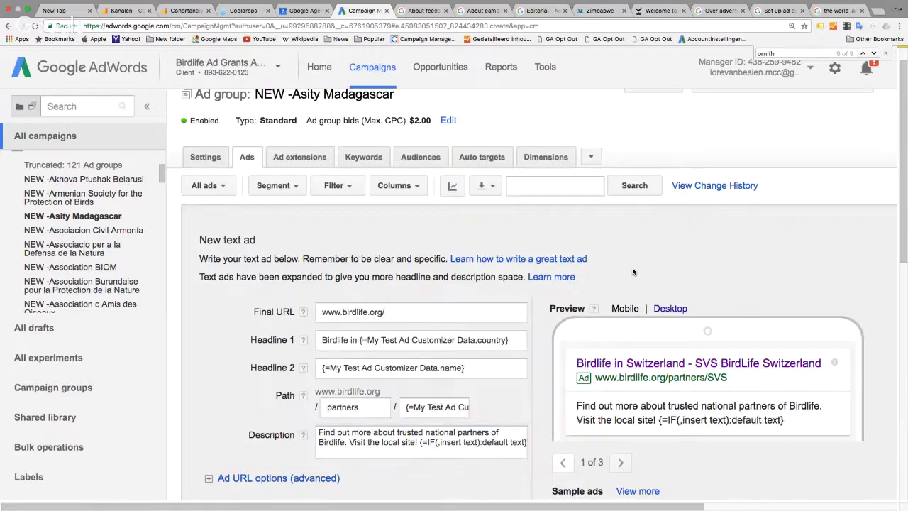
left_click(652, 308)
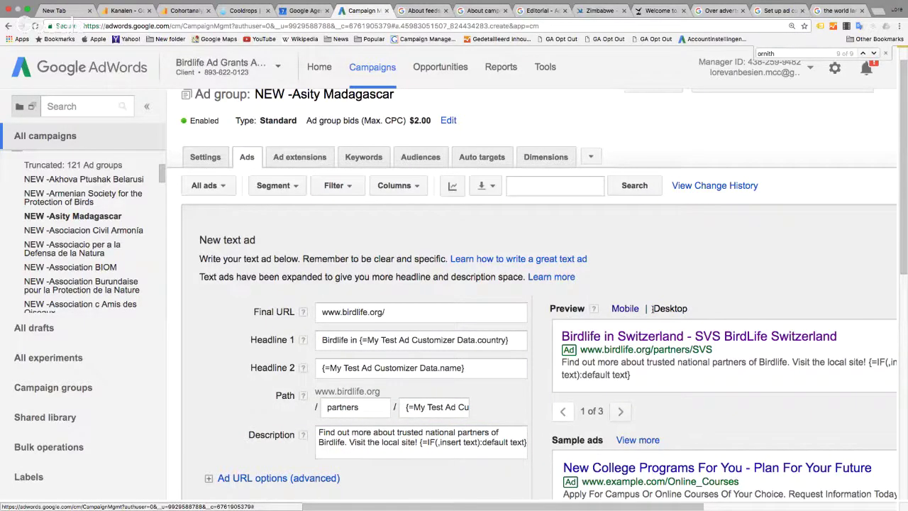
left_click(624, 308)
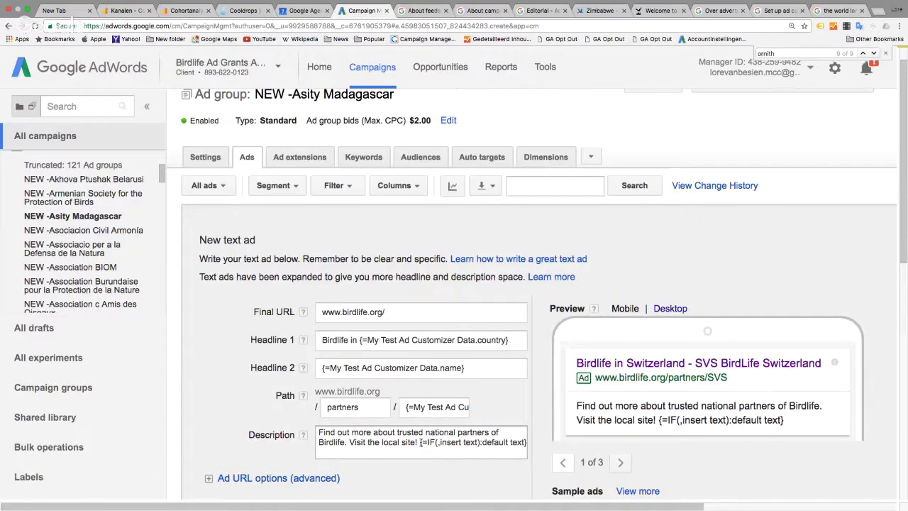
left_click(421, 441)
left_click_drag(421, 441, 429, 448)
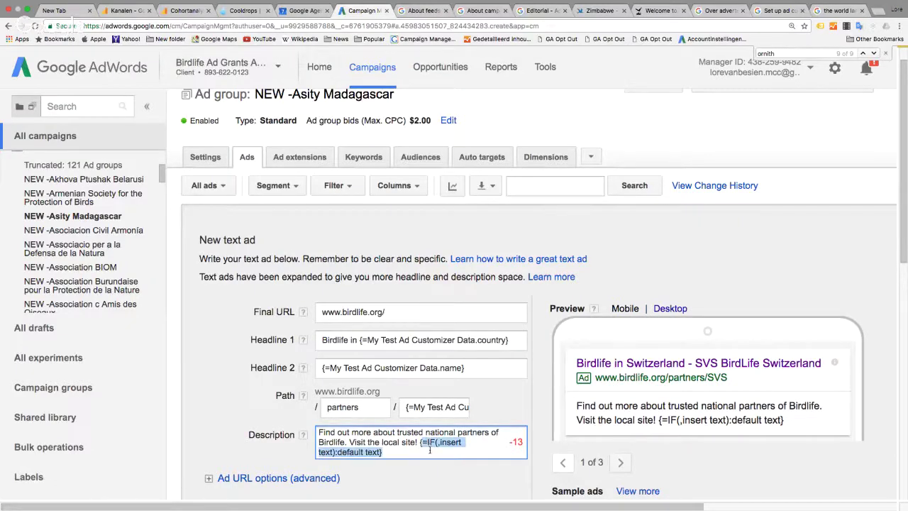
key("BackSpace")
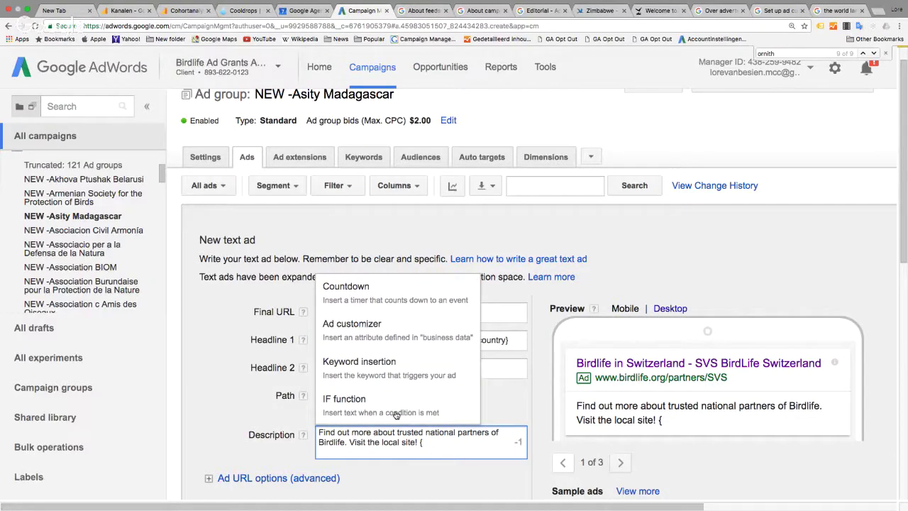
- Reinsert the IF function in the description to view its Device and Audience condition types, and remove it again
left_click(398, 413)
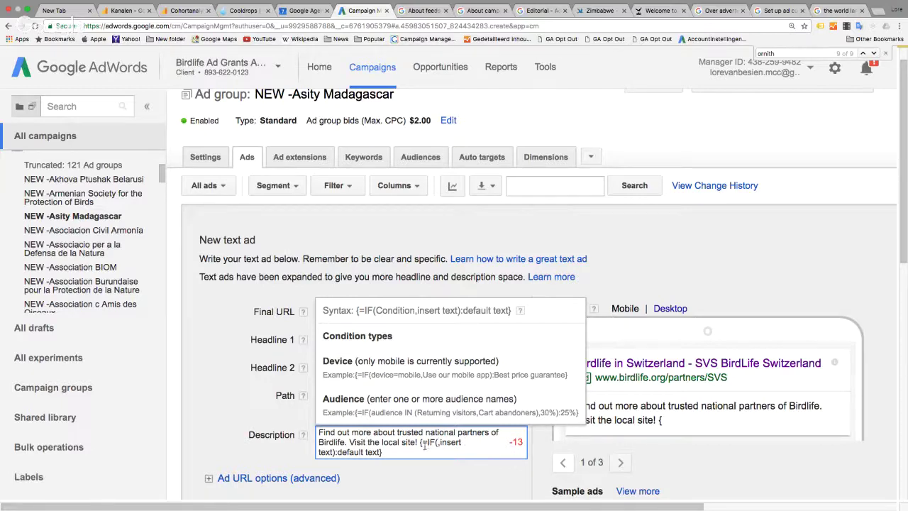
left_click_drag(421, 442, 421, 448)
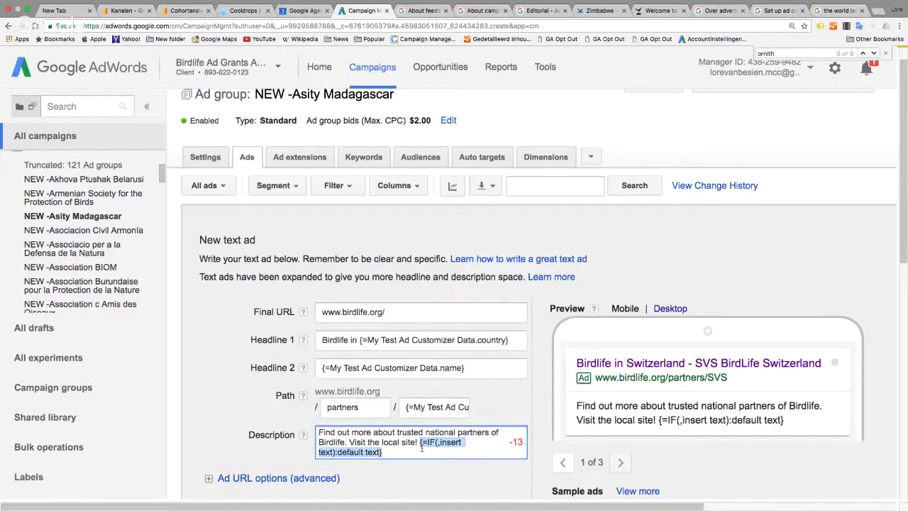
key("BackSpace")
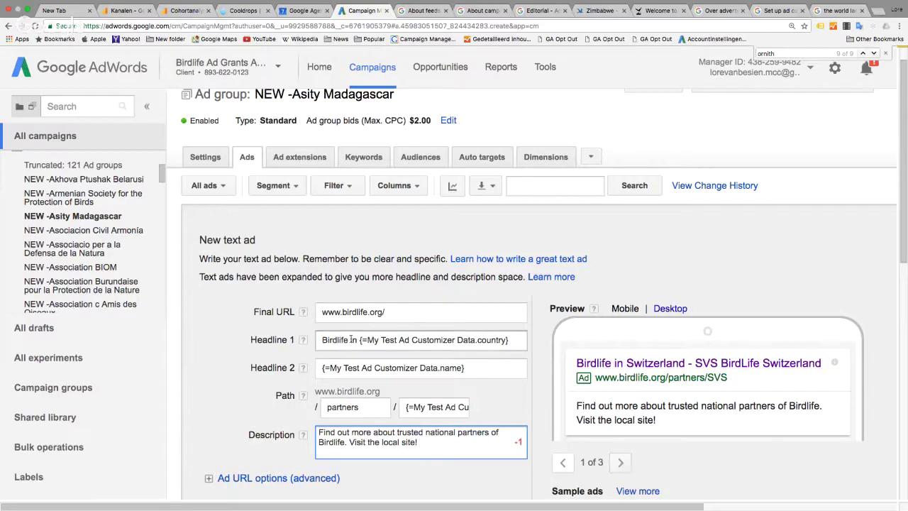
left_click(350, 339)
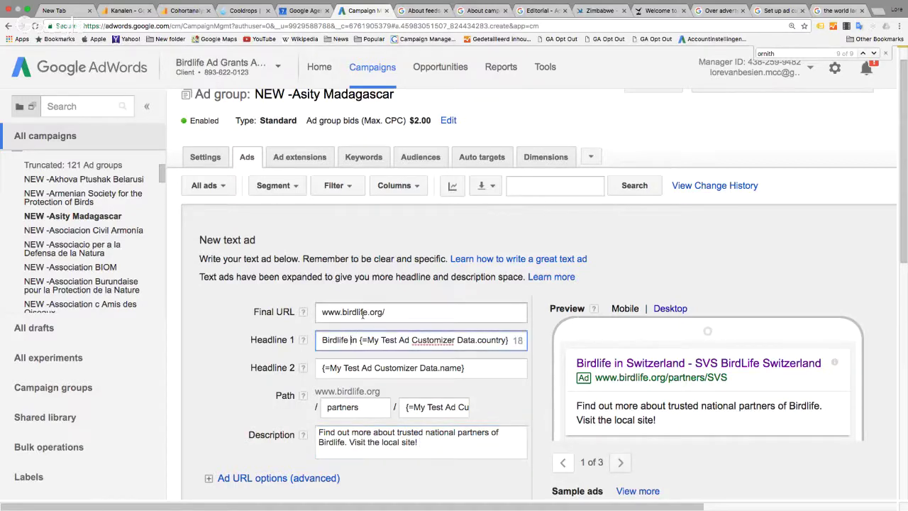
- Add the word "Partner" after "Birdlife" in Headline 1 and go through the second and third mobile ad previews
type("Par")
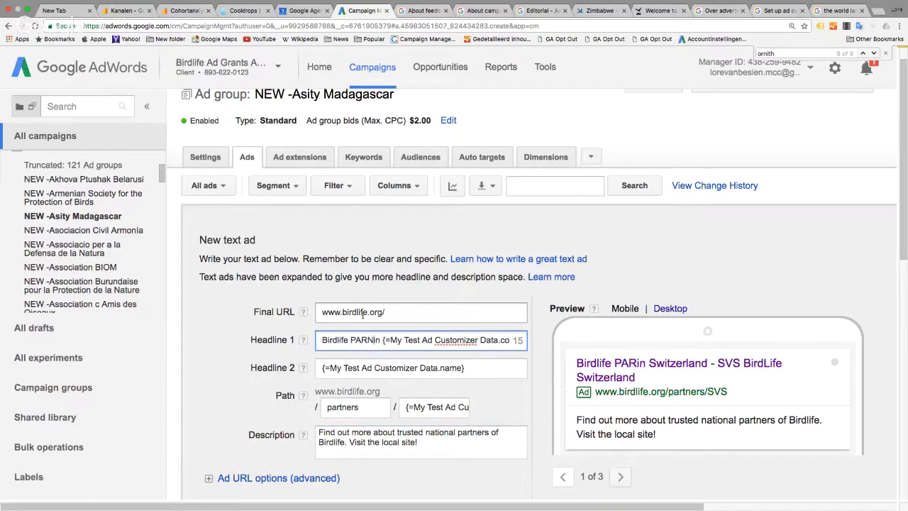
type("tner")
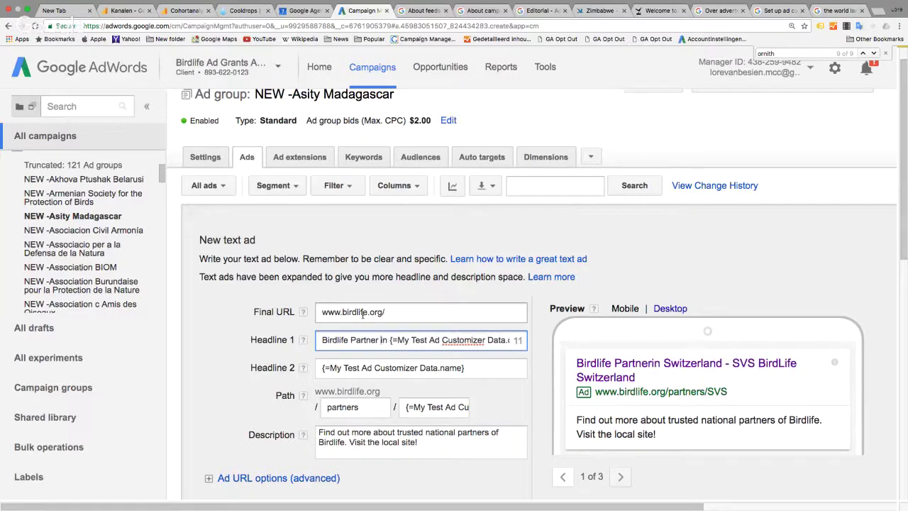
left_click(621, 476)
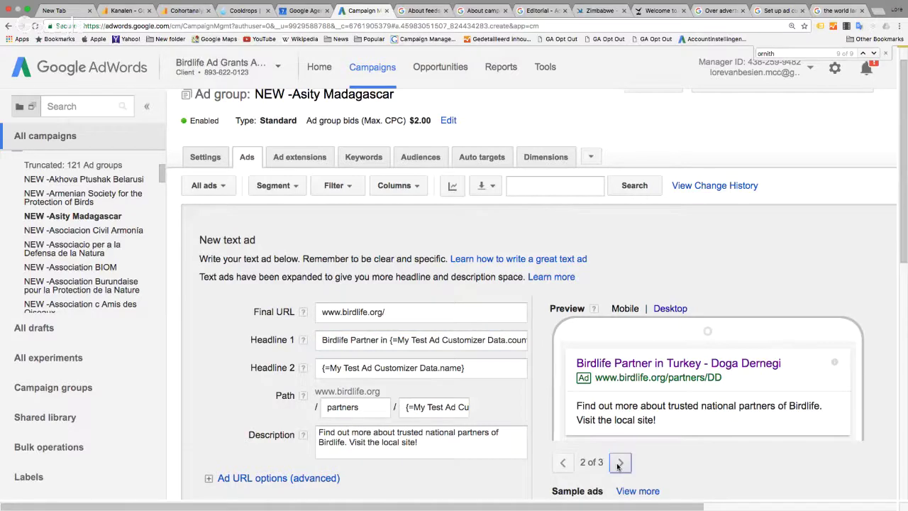
left_click(620, 462)
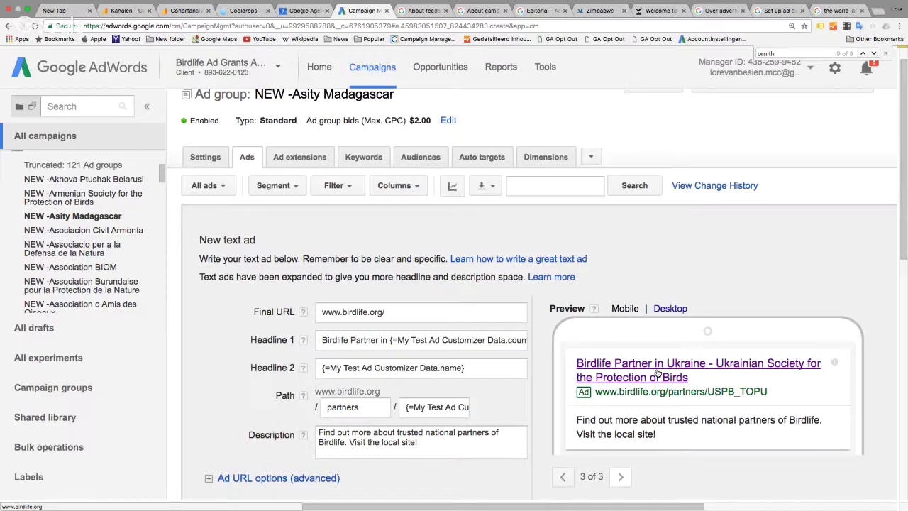
left_click(416, 359)
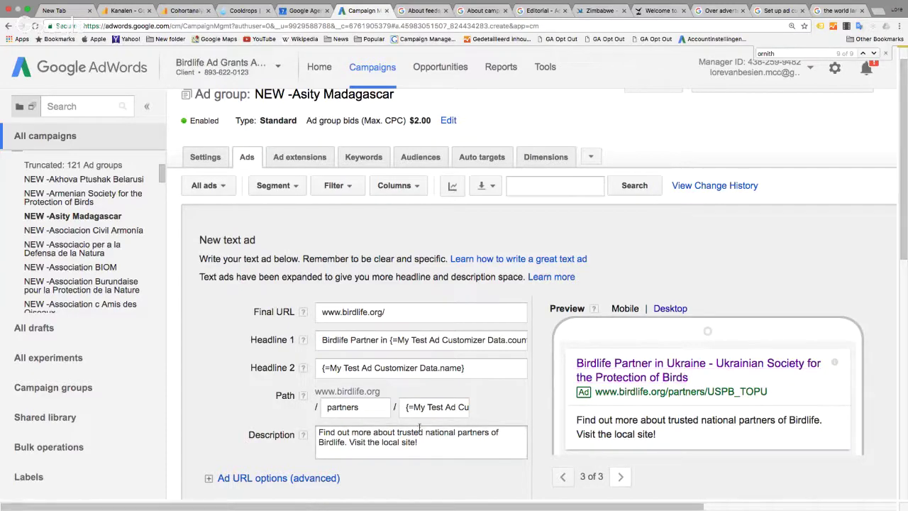
scroll(418, 426, "down", 1)
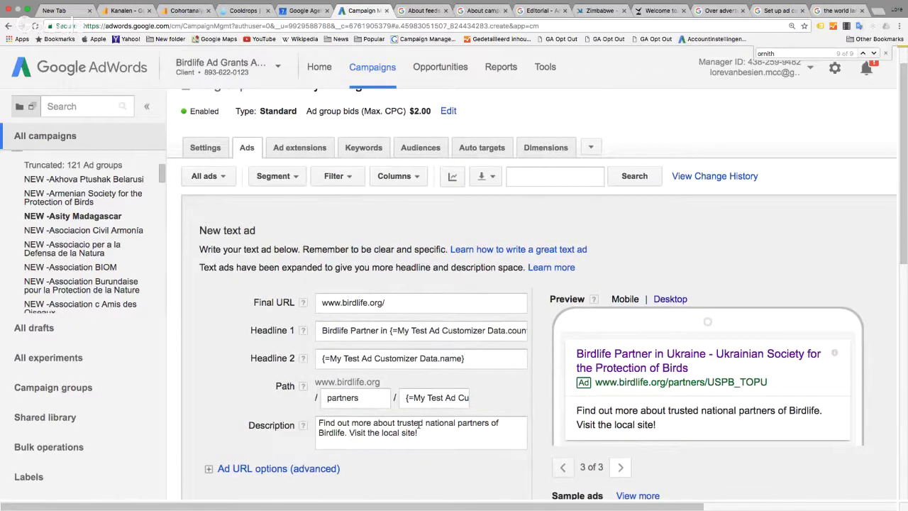
scroll(418, 424, "down", 3)
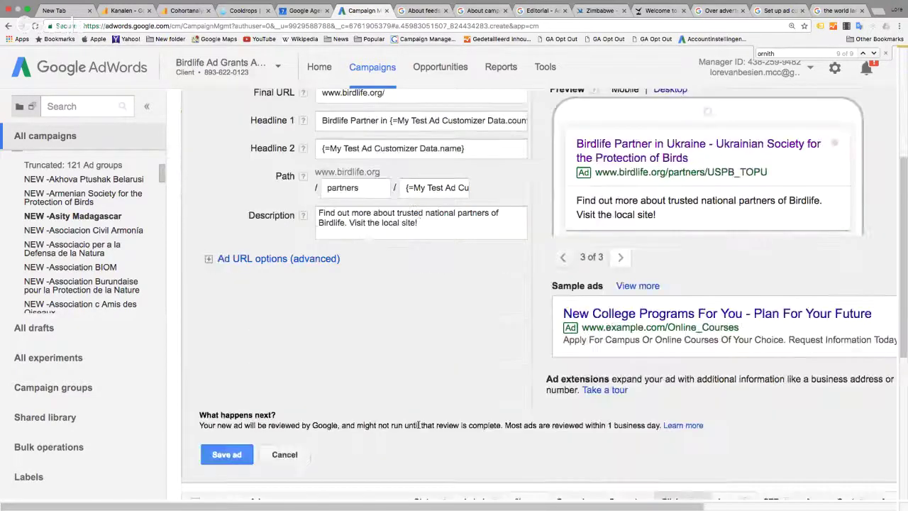
scroll(419, 425, "up", 3)
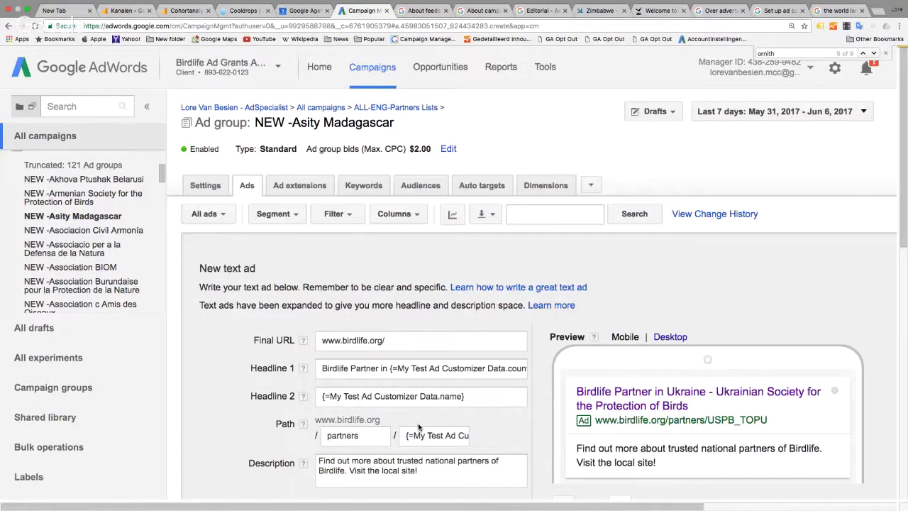
scroll(418, 426, "down", 1)
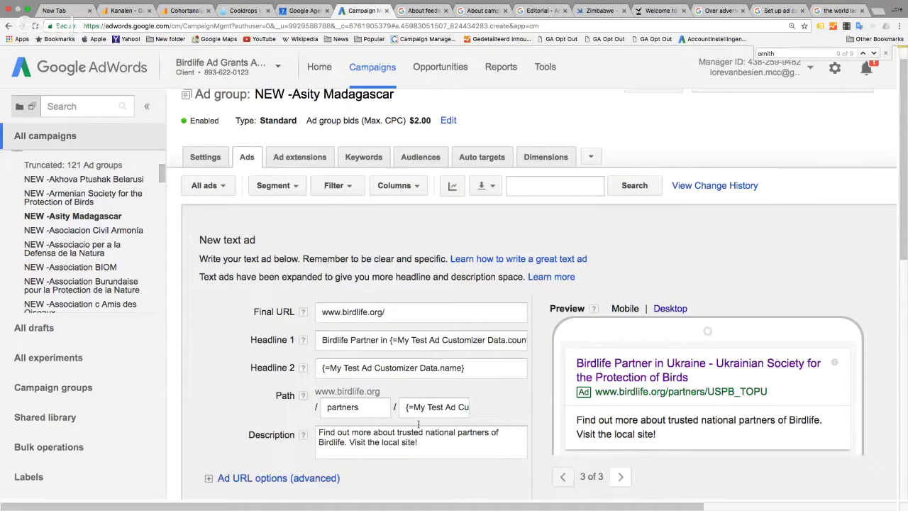